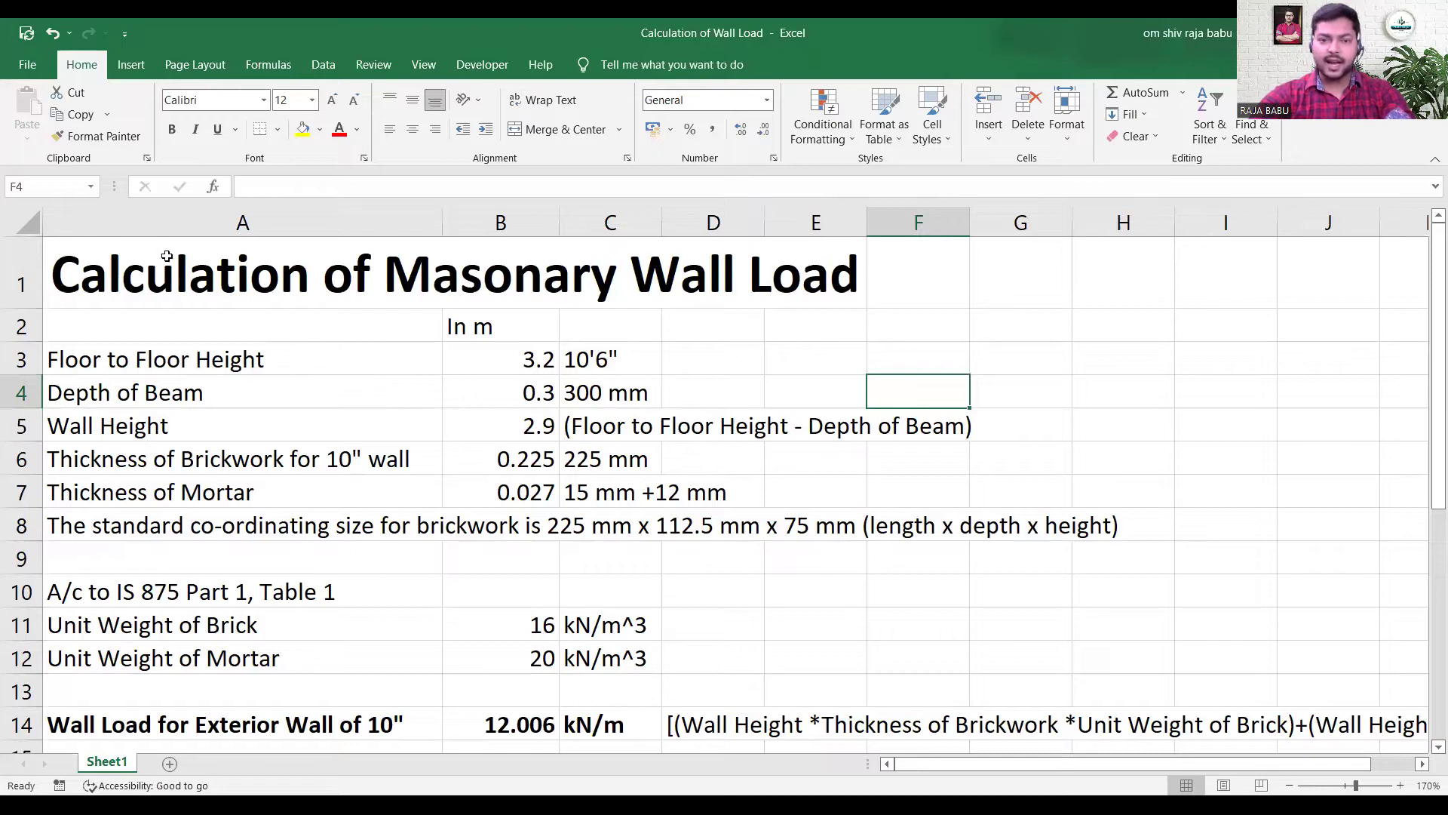
# - Review the wall load inputs in the sheet, from floor to floor height down to the standard brickwork size note in row 8
pyautogui.click(90, 284)
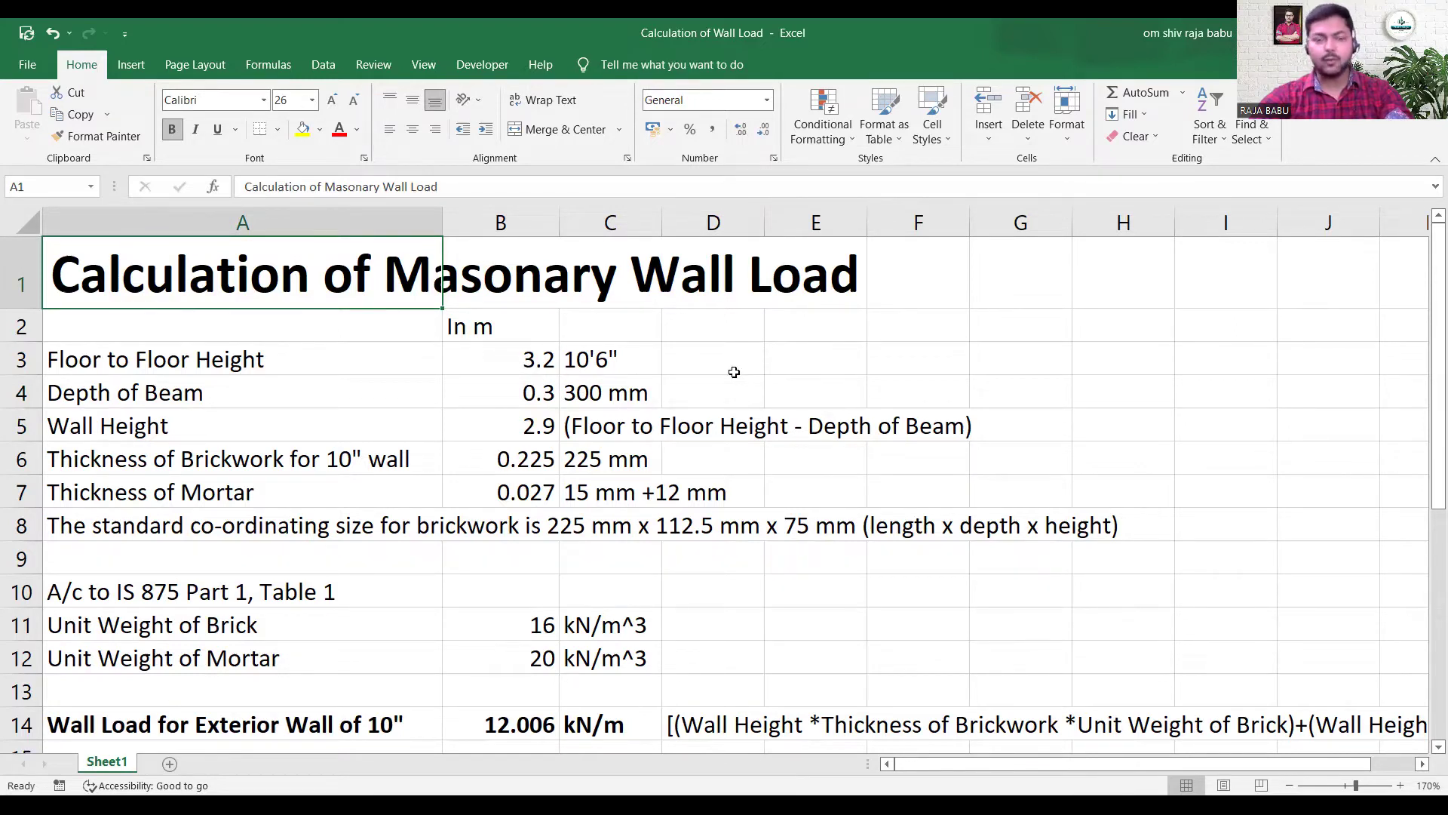
pyautogui.click(128, 360)
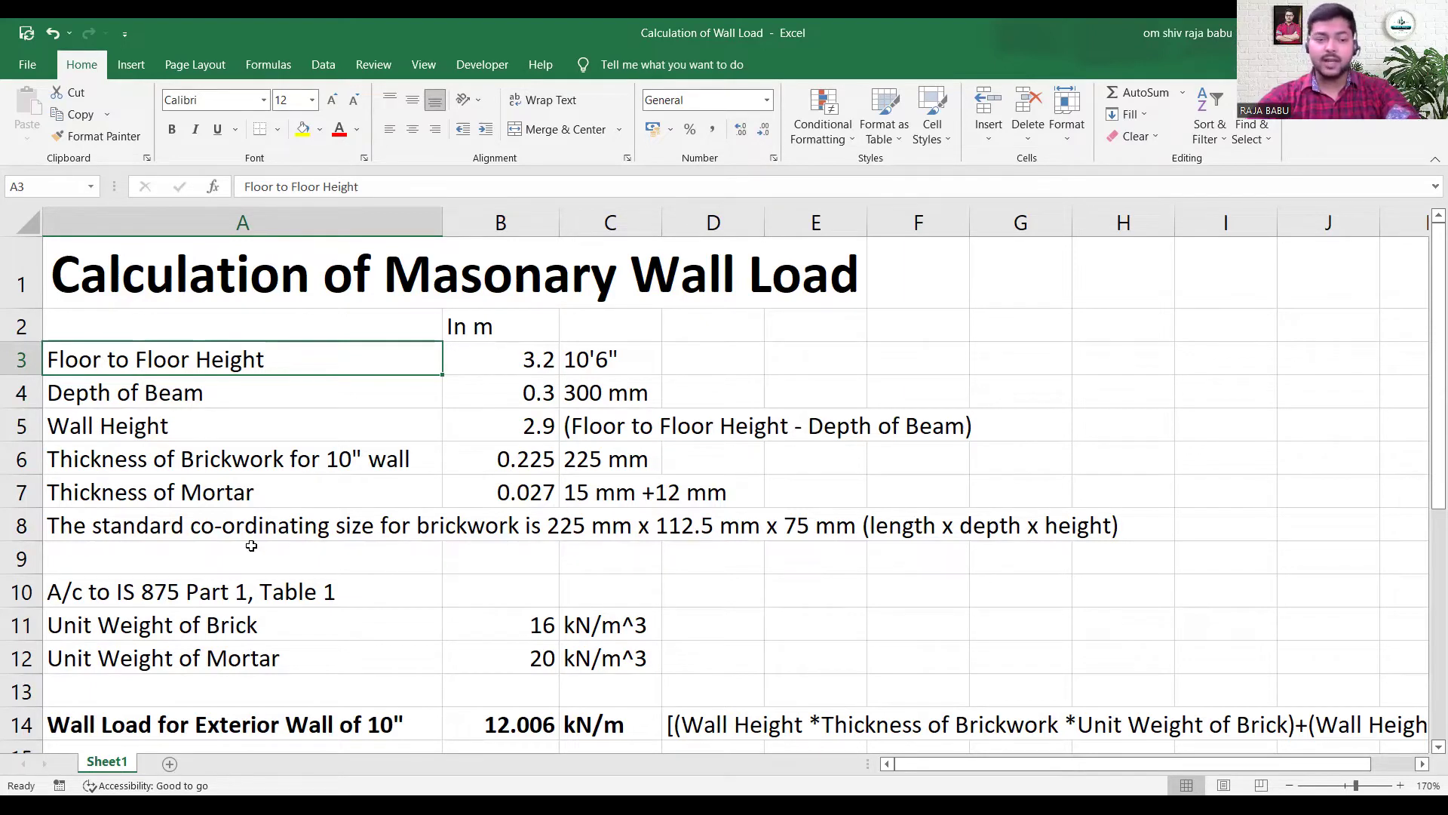
pyautogui.click(56, 526)
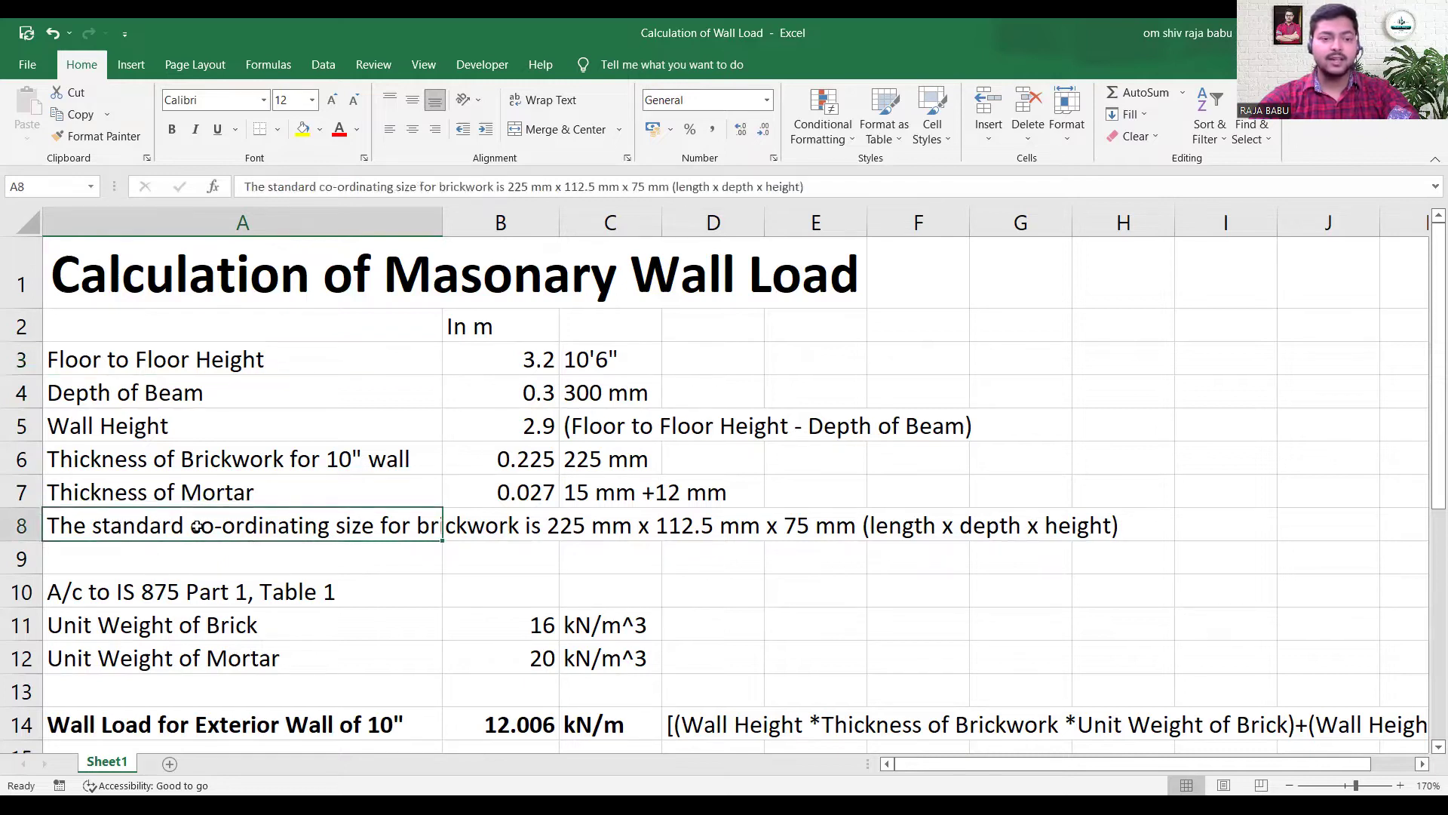
pyautogui.moveTo(421, 526); pyautogui.dragTo(1113, 526)
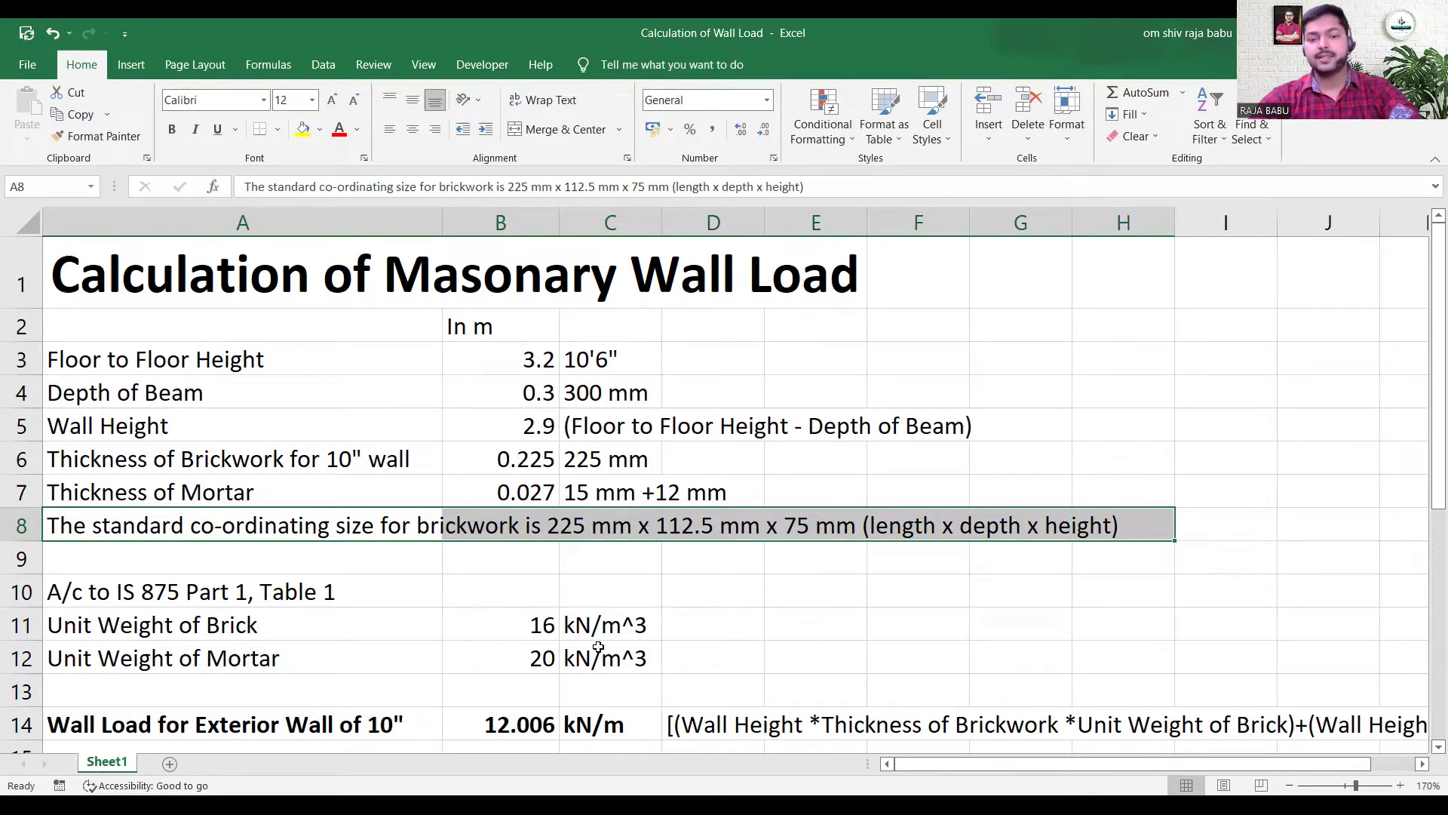
pyautogui.scroll(-1, 554, 561)
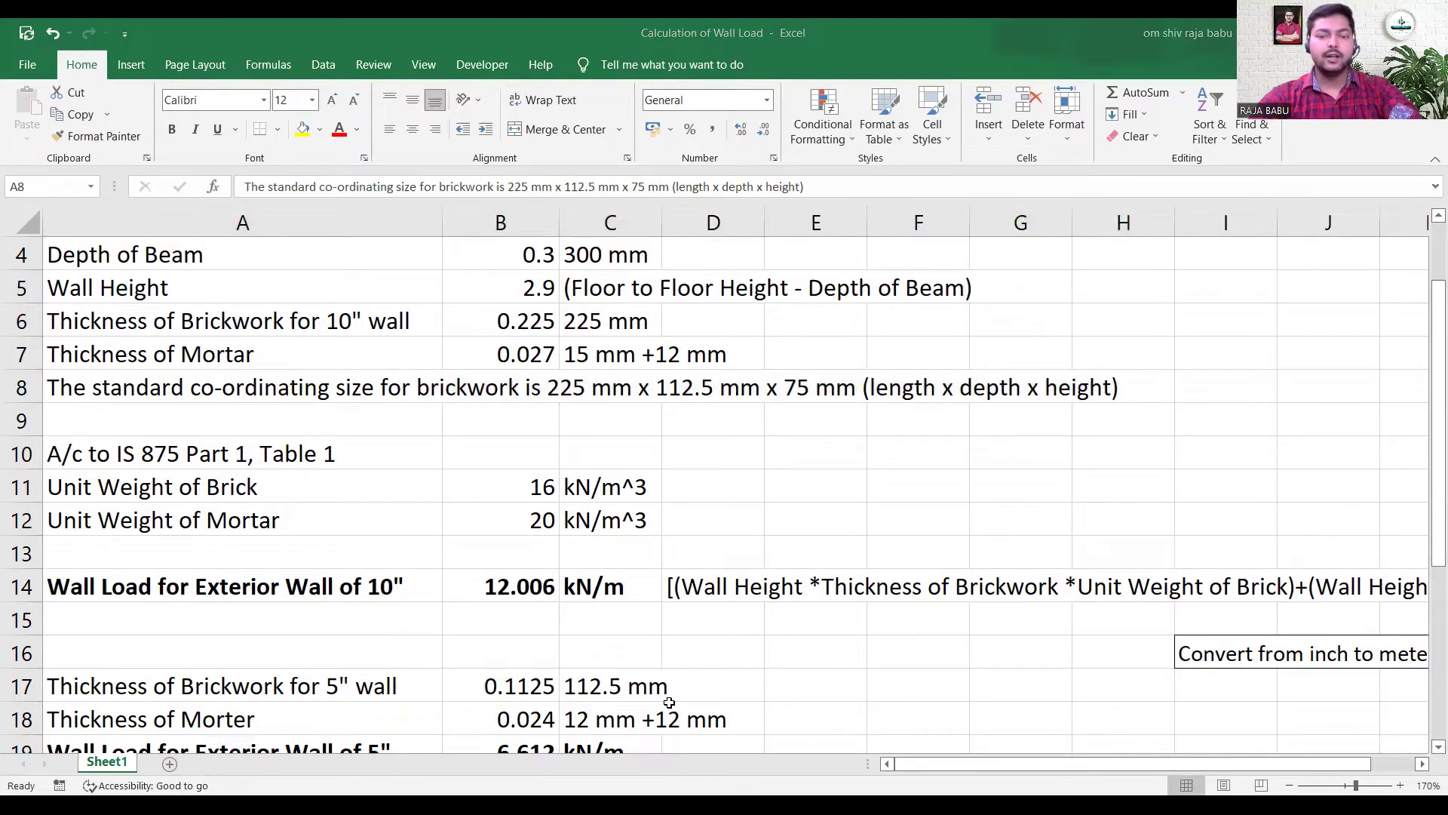
# - Switch to the IS 875 Part 1 PDF in the browser and review its title page and the list of five load parts
pyautogui.hotkey('alt', 'Tab')
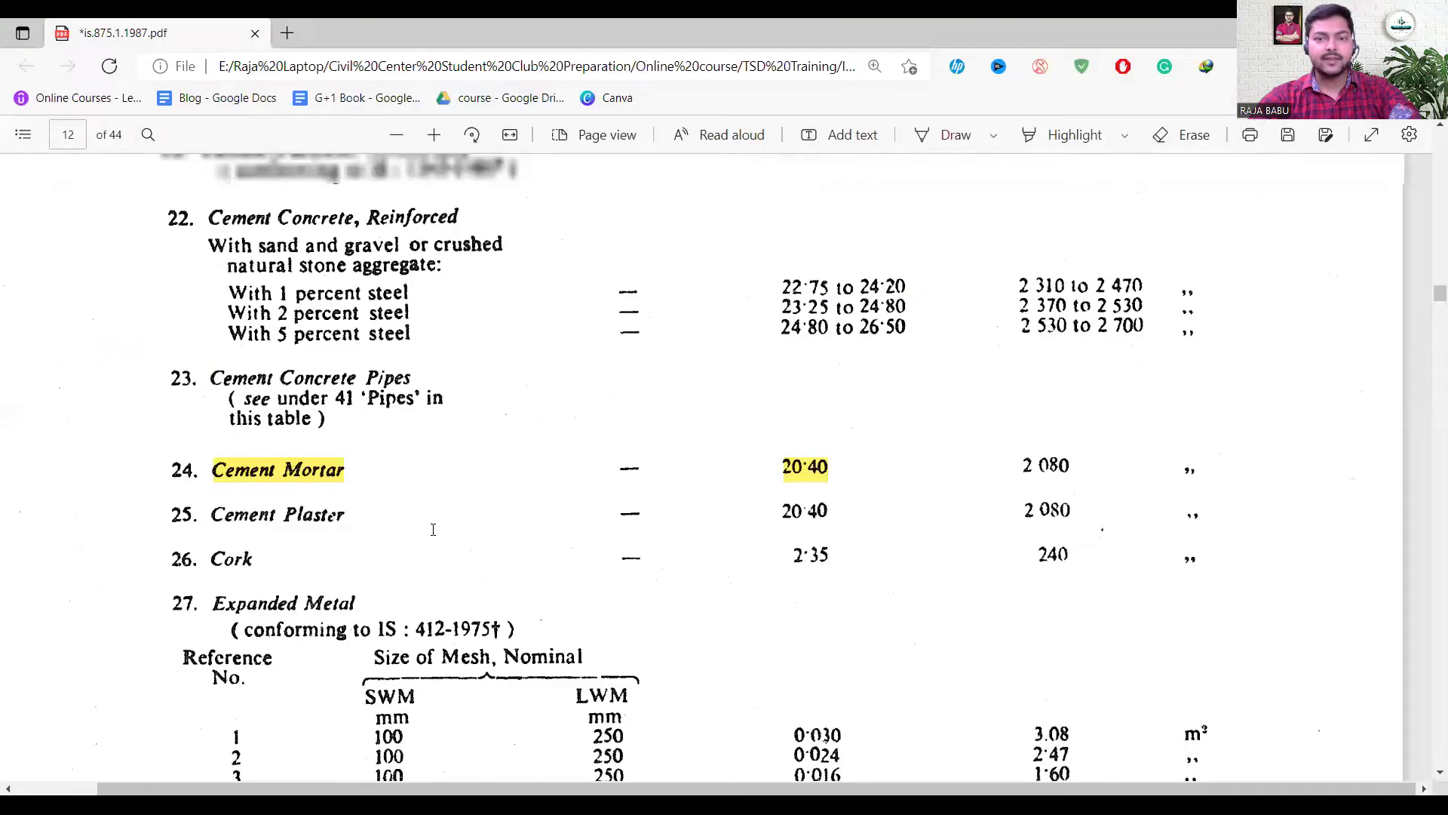
pyautogui.scroll(4, 1309, 494)
pyautogui.moveTo(1428, 292); pyautogui.dragTo(1427, 212)
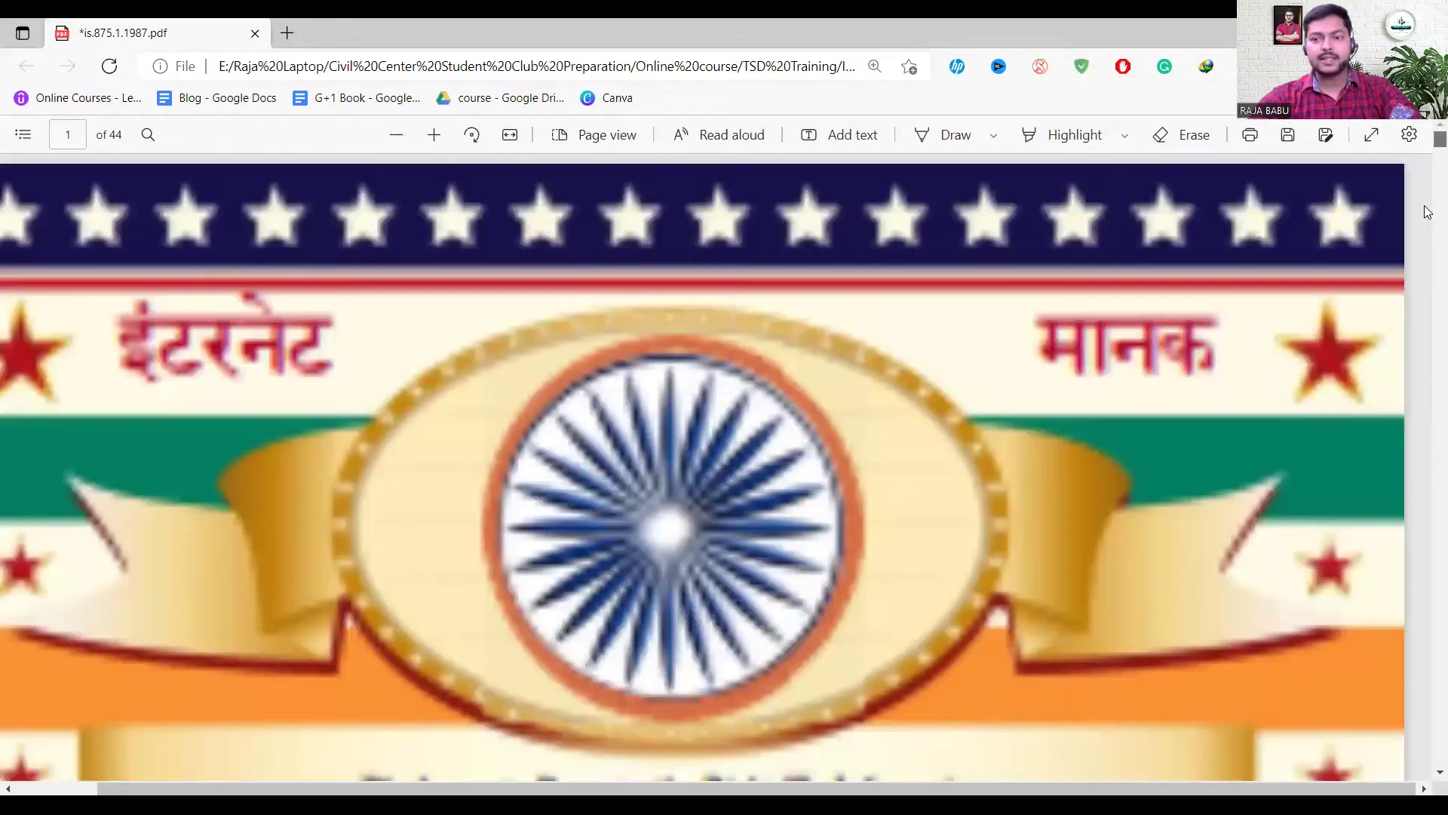
pyautogui.scroll(-6, 715, 535)
pyautogui.scroll(-10, 715, 535)
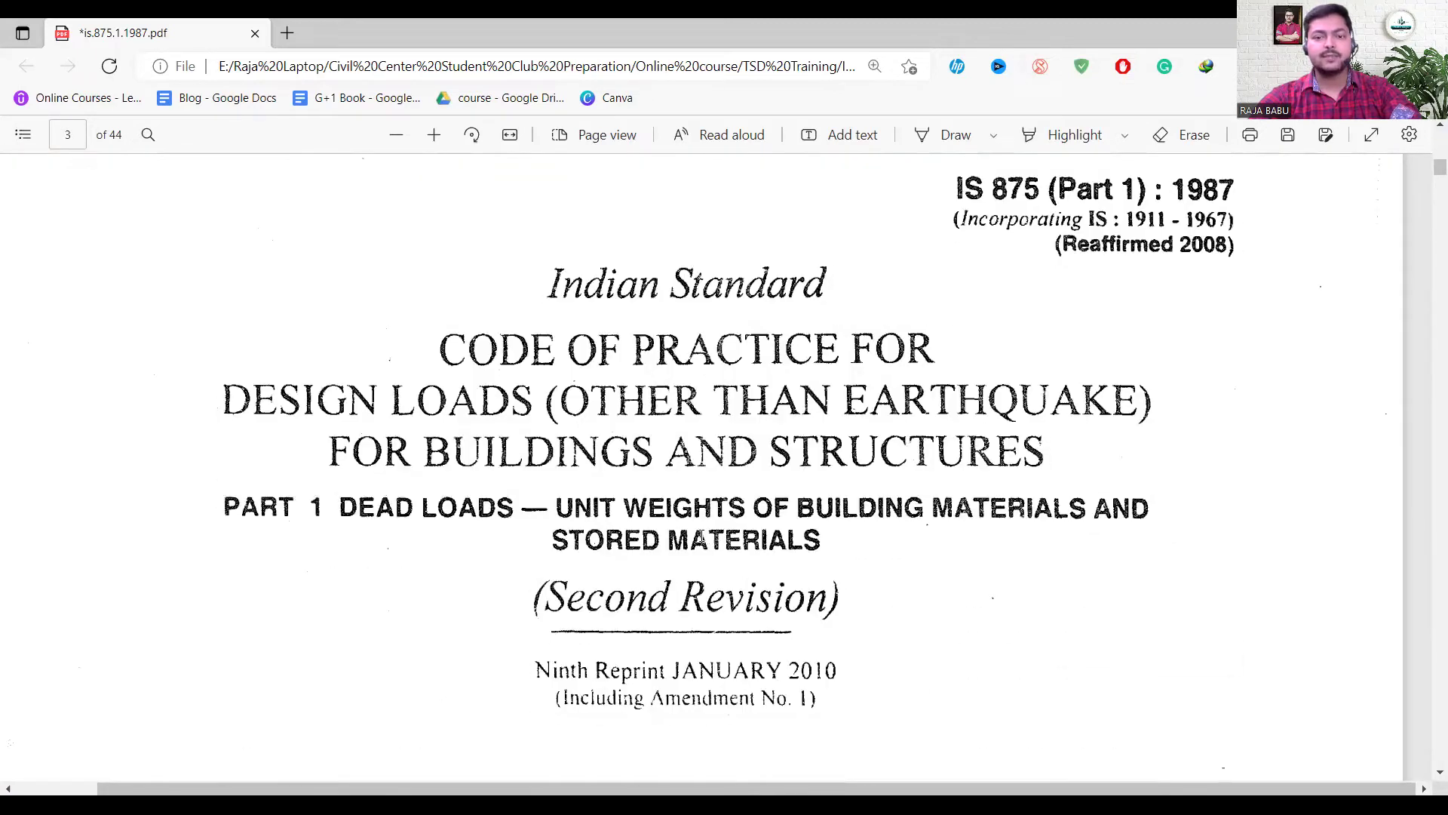
pyautogui.scroll(-5, 419, 487)
pyautogui.scroll(-15, 418, 488)
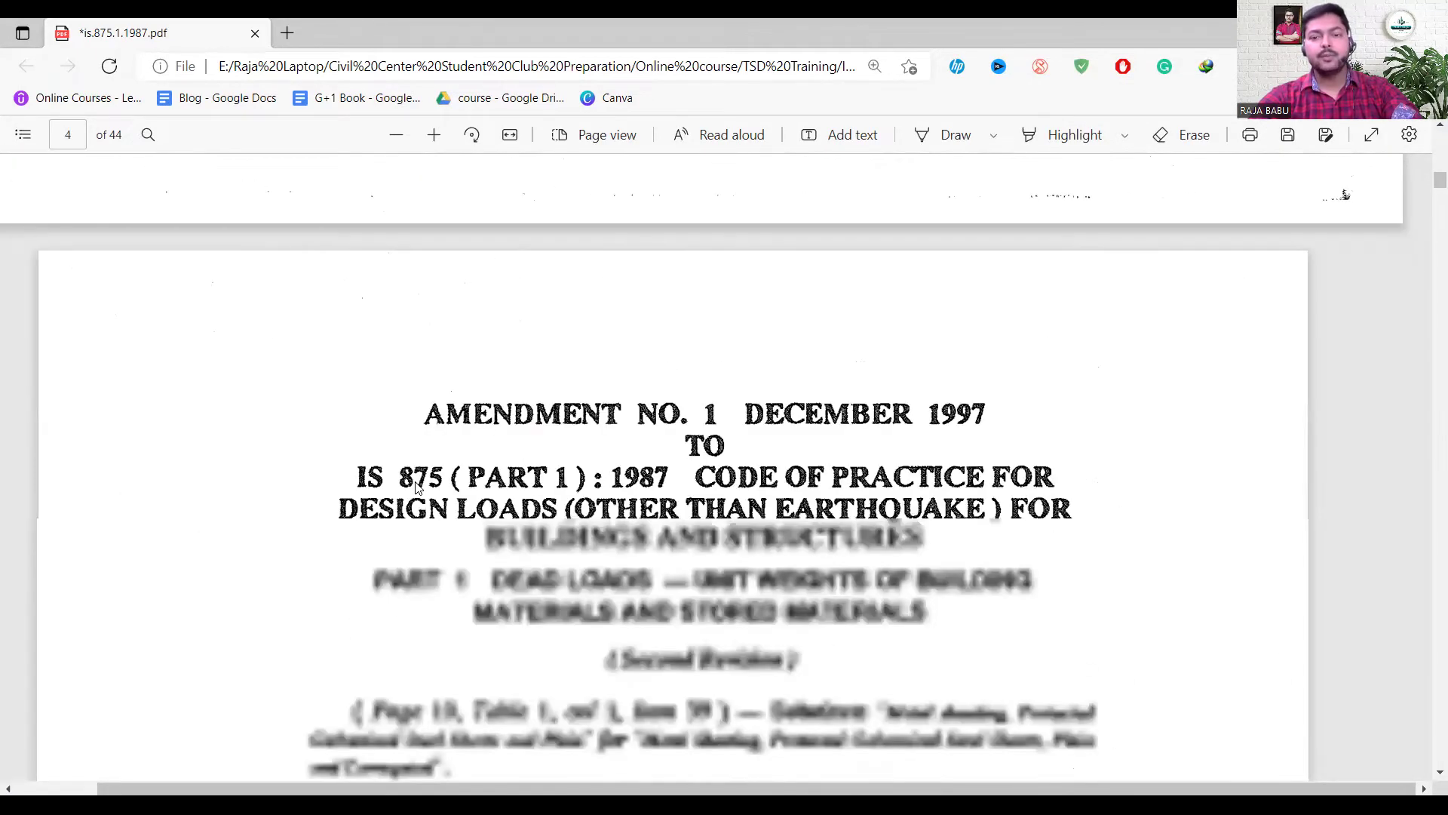
pyautogui.scroll(-15, 417, 488)
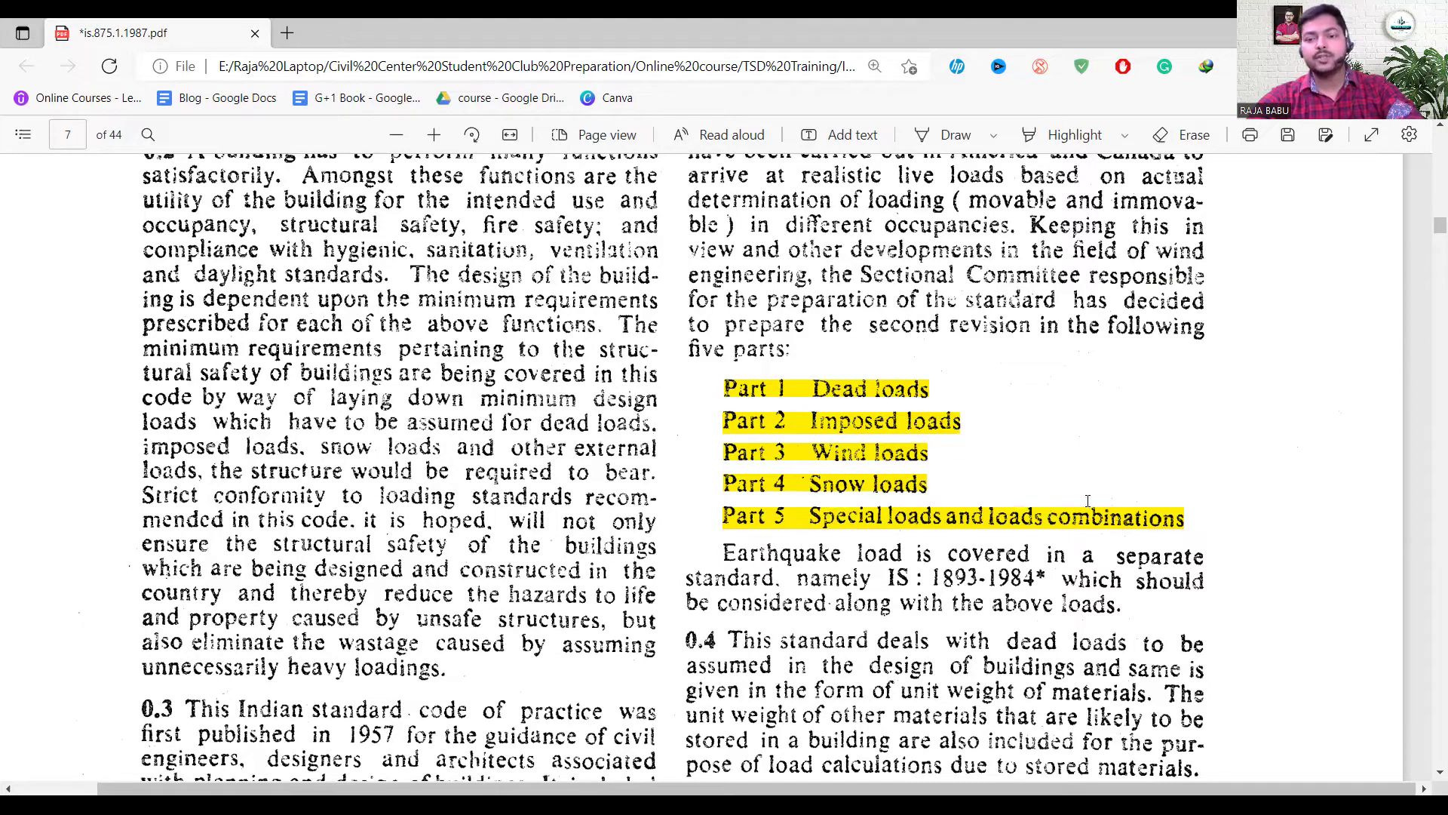
pyautogui.scroll(-4, 1031, 342)
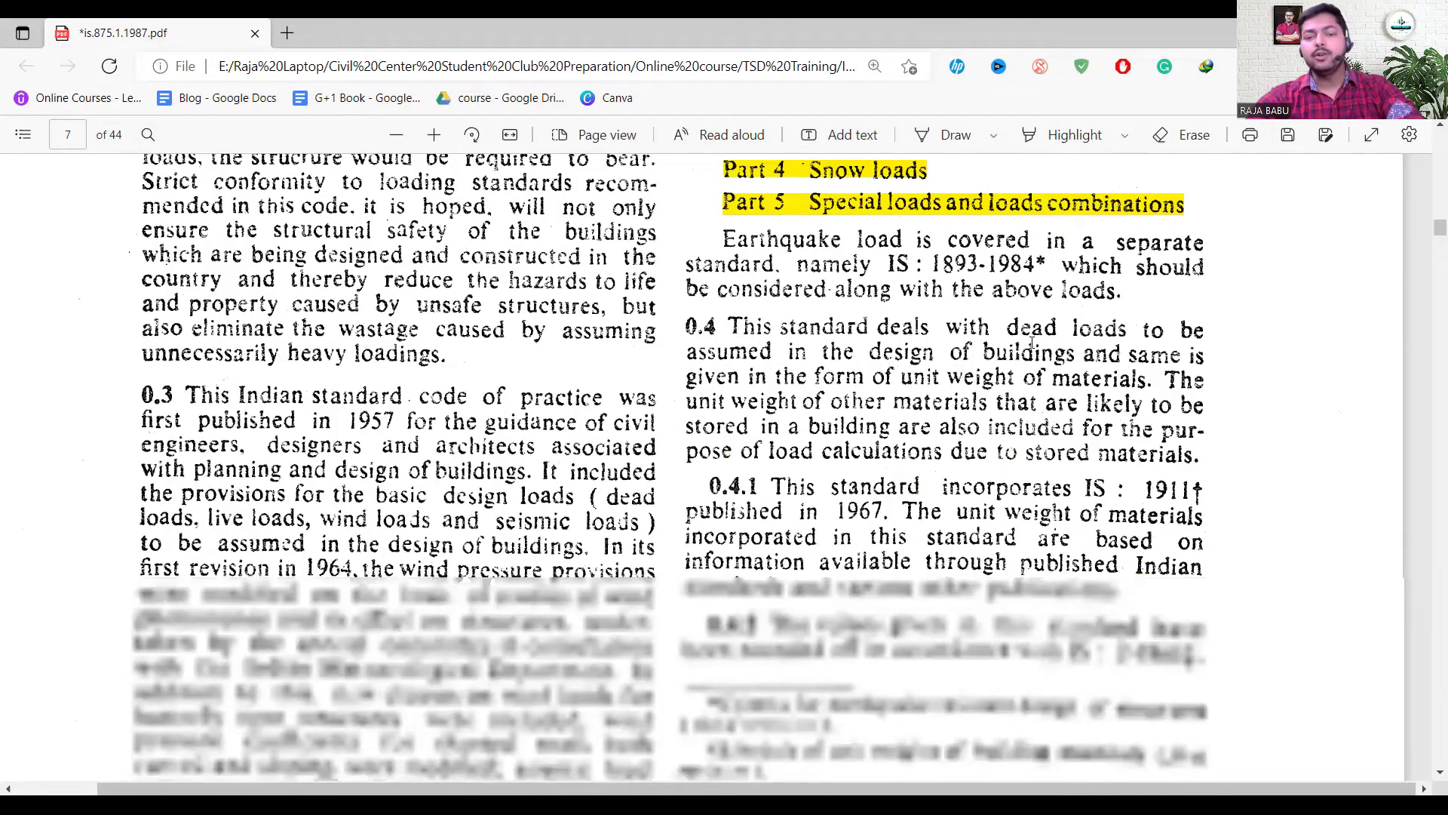
# - Find Table 1 of building material unit weights in the PDF and examine the kN weight range for common burnt clay bricks
pyautogui.scroll(-10, 1032, 344)
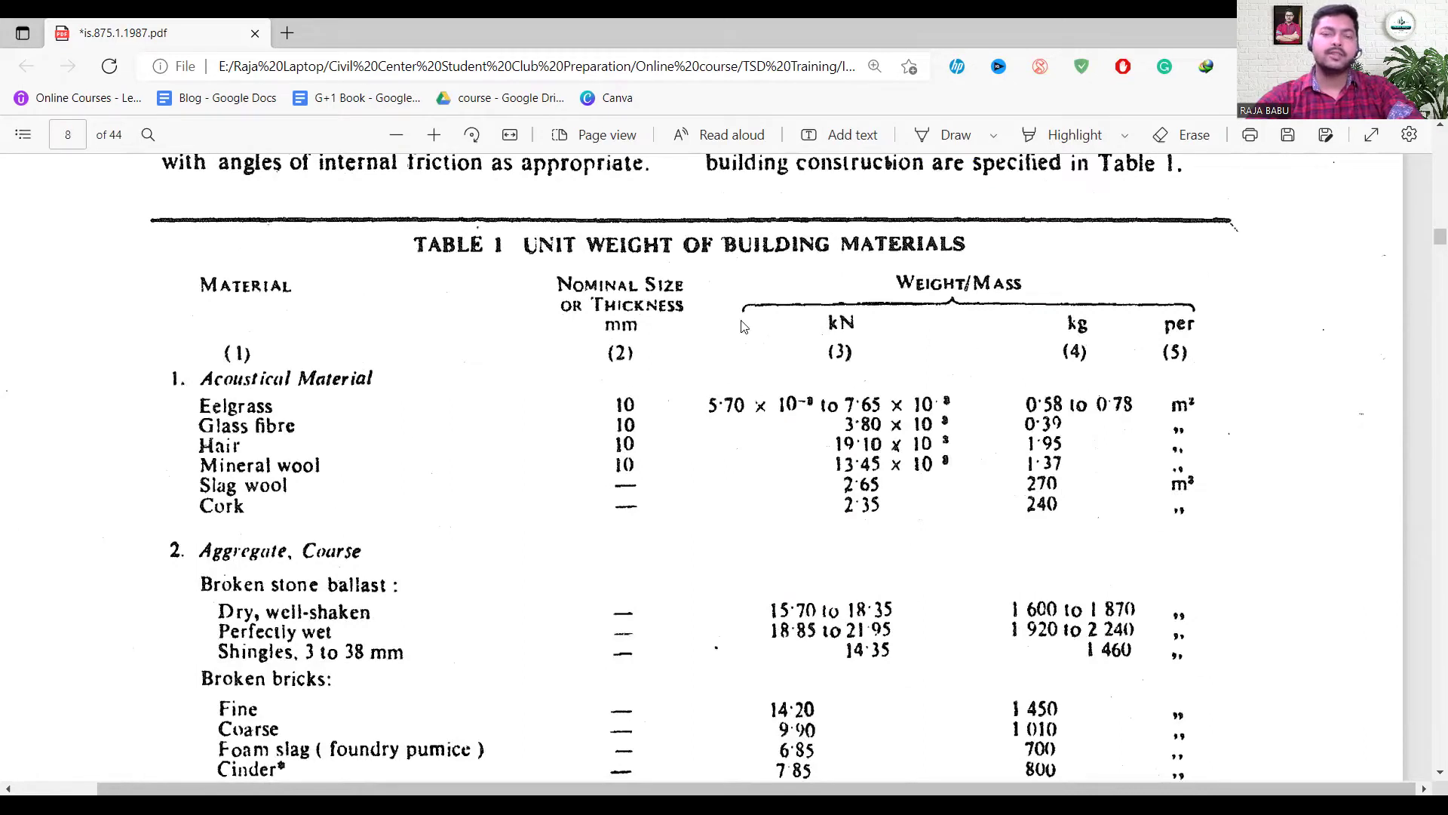
pyautogui.moveTo(431, 246); pyautogui.dragTo(977, 249)
pyautogui.scroll(-15, 801, 332)
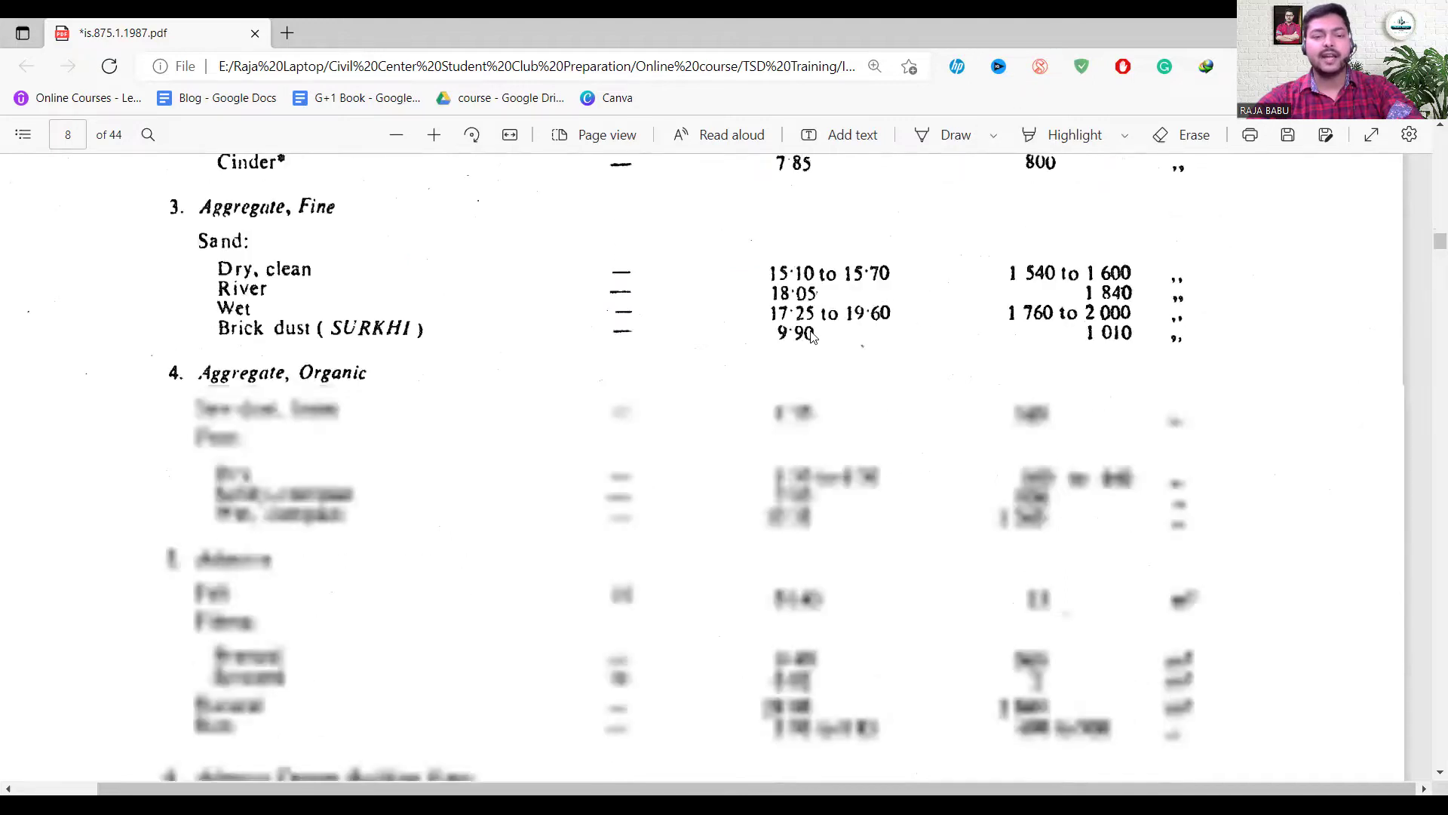
pyautogui.scroll(-15, 801, 331)
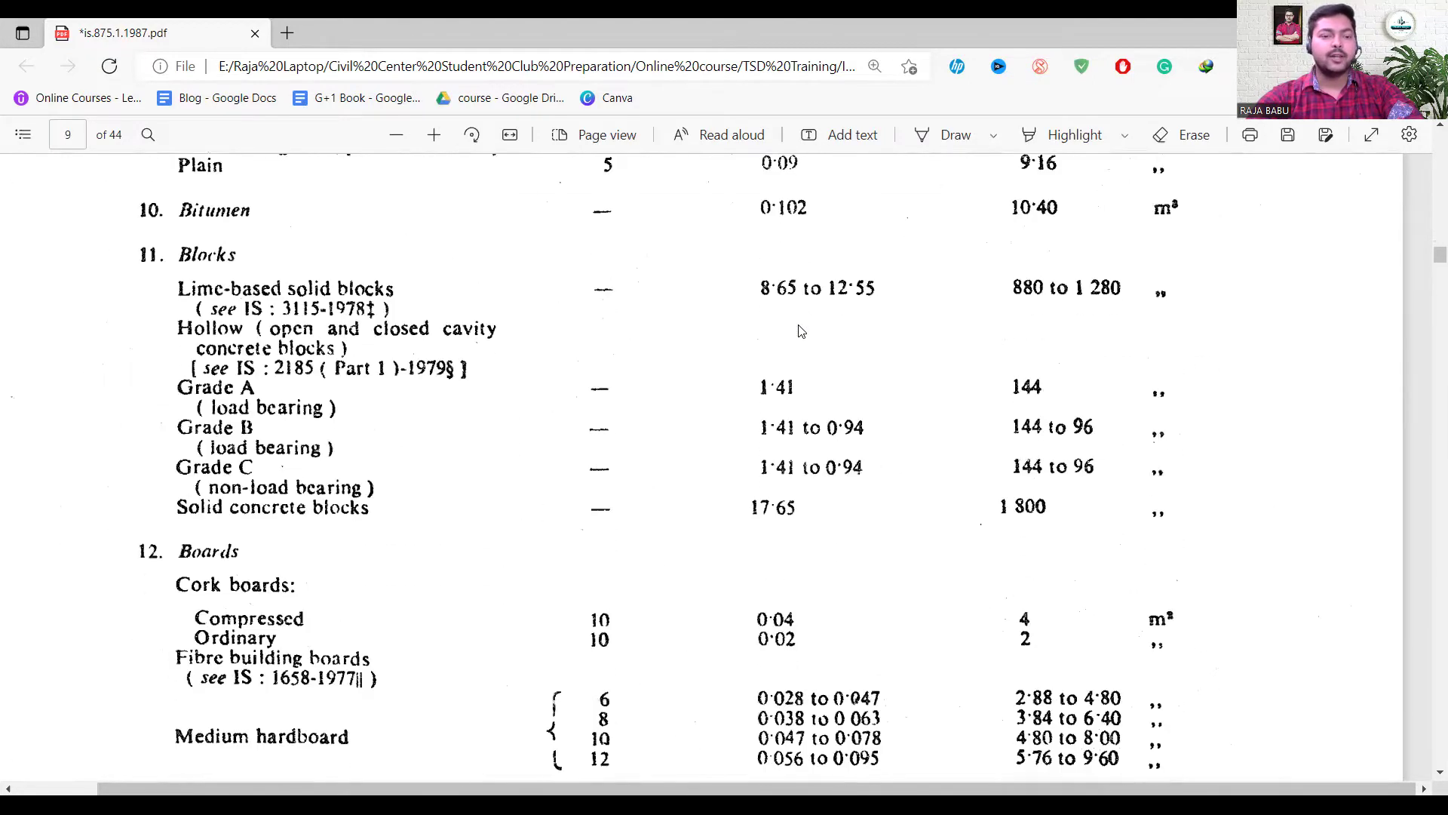
pyautogui.scroll(-12, 801, 332)
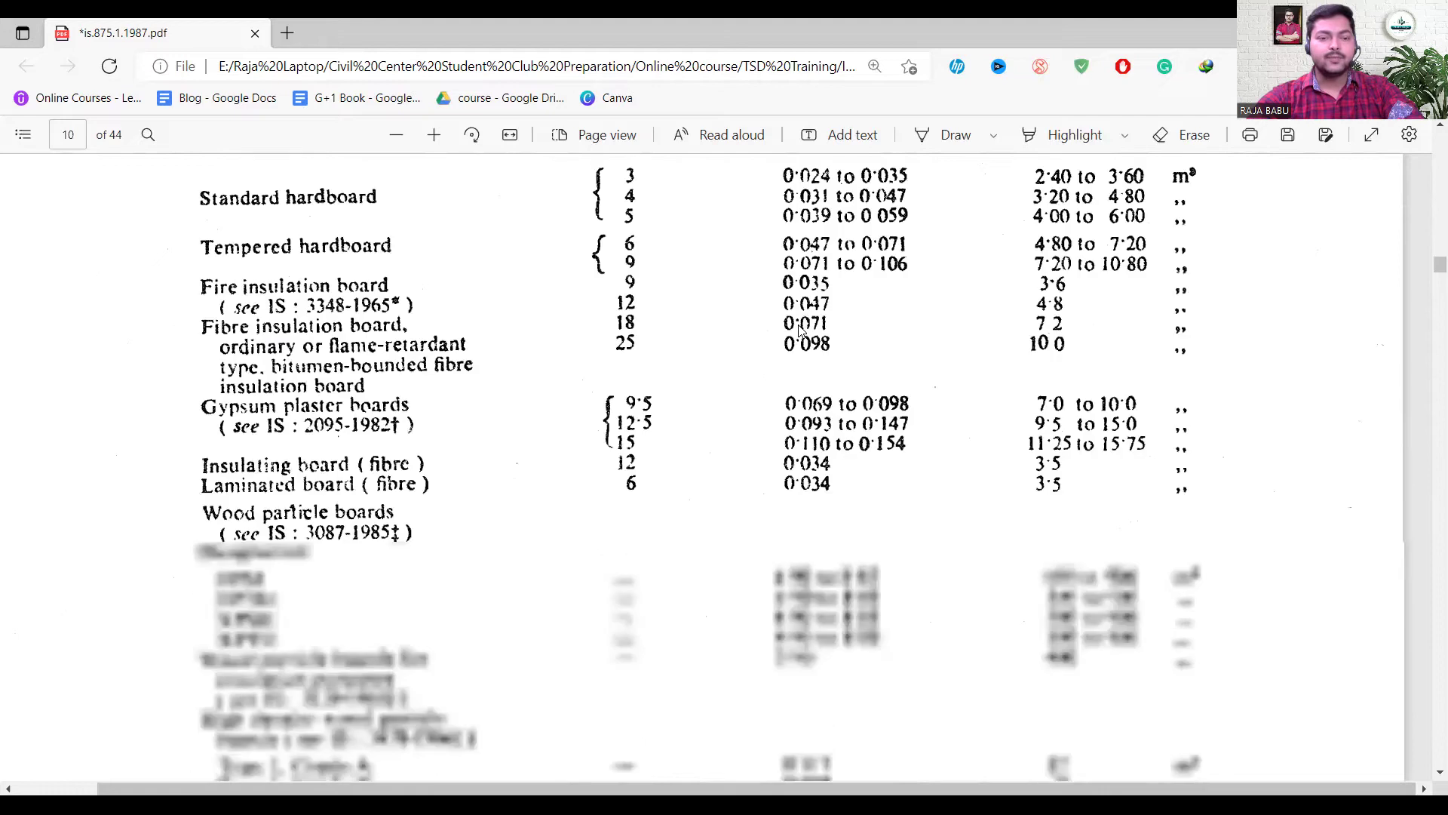
pyautogui.scroll(-1, 198, 282)
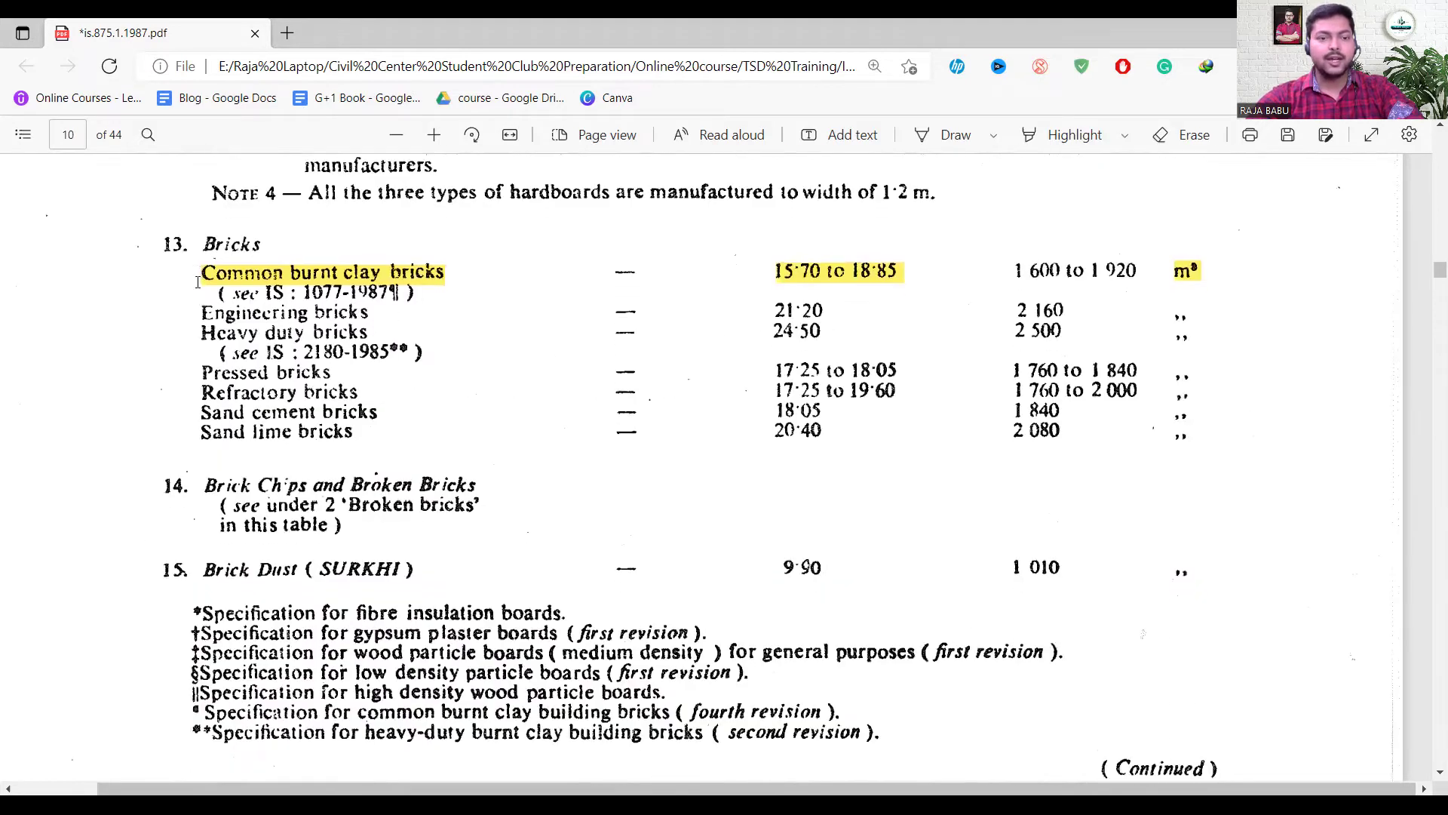
pyautogui.moveTo(212, 273); pyautogui.dragTo(453, 277)
pyautogui.click(745, 276)
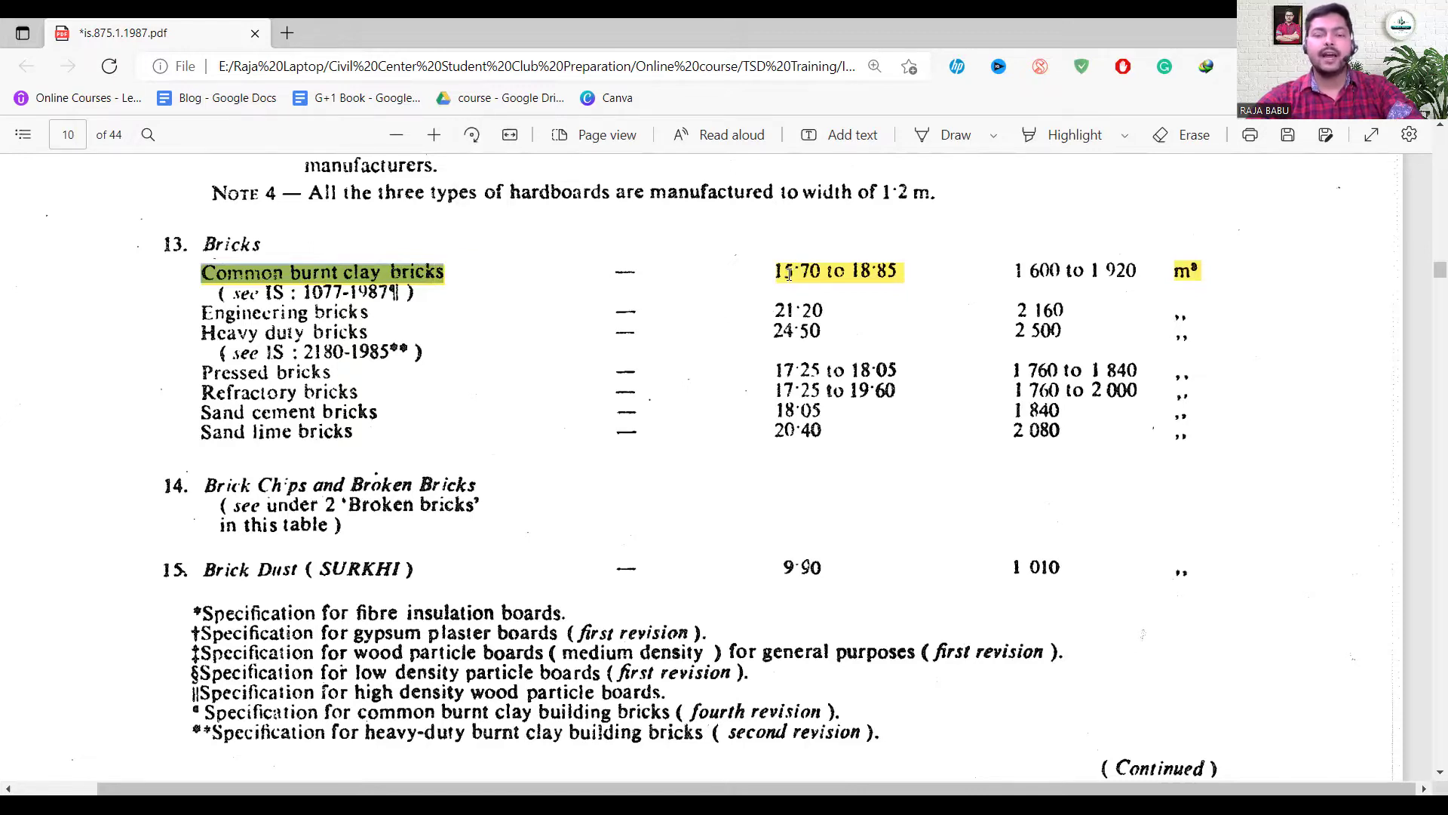
pyautogui.click(763, 272)
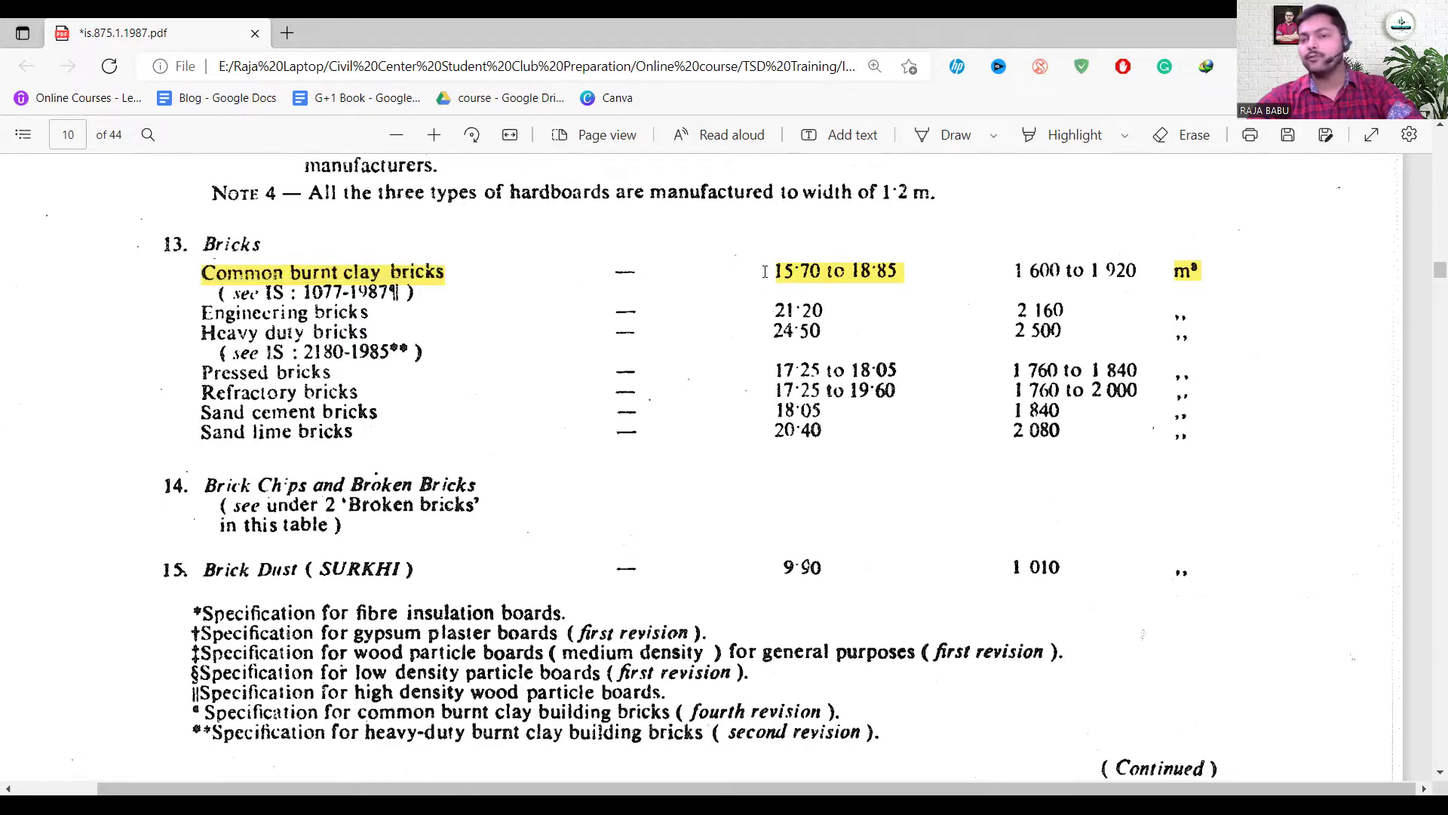
pyautogui.moveTo(766, 272); pyautogui.dragTo(918, 267)
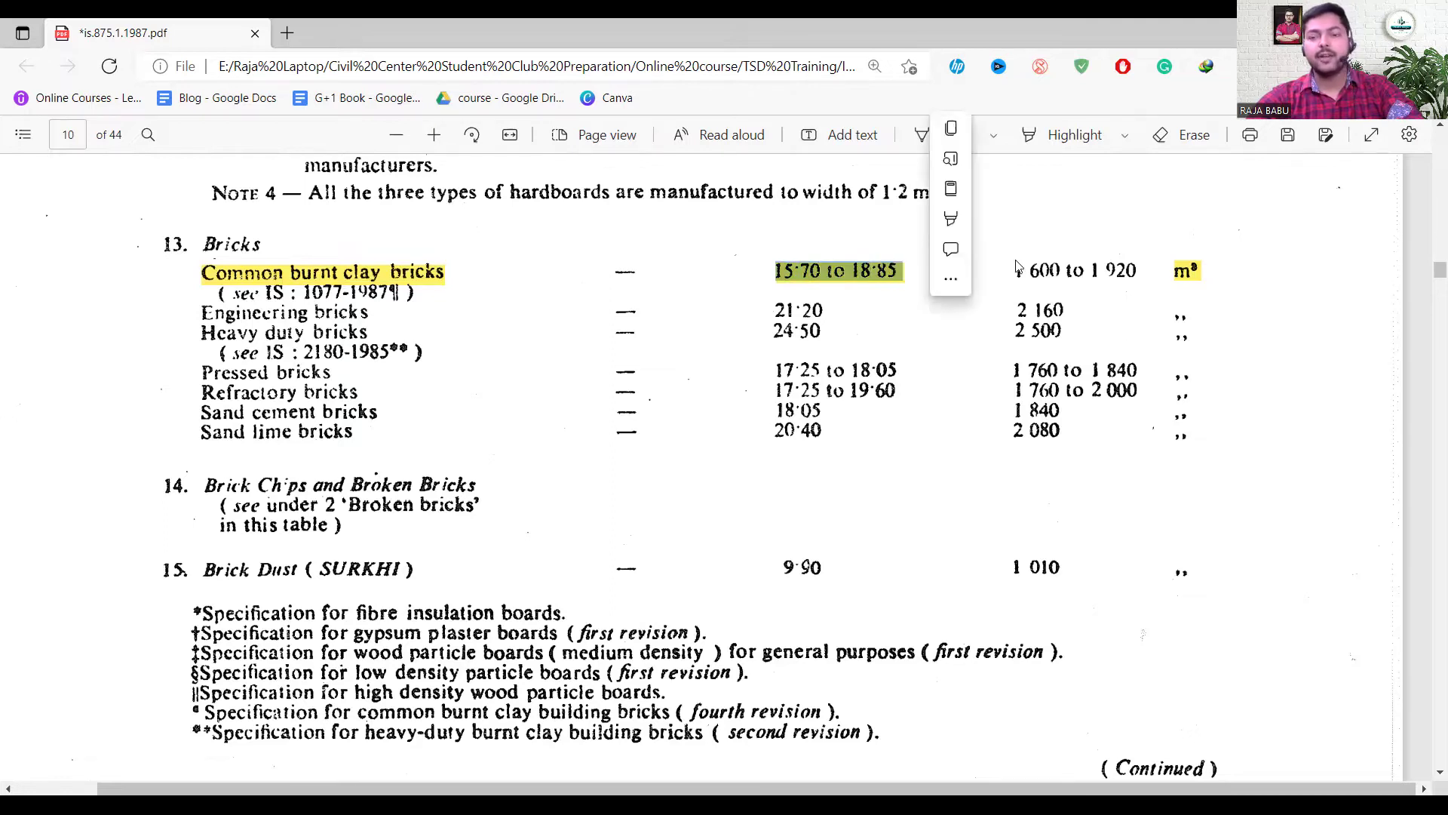
pyautogui.click(929, 351)
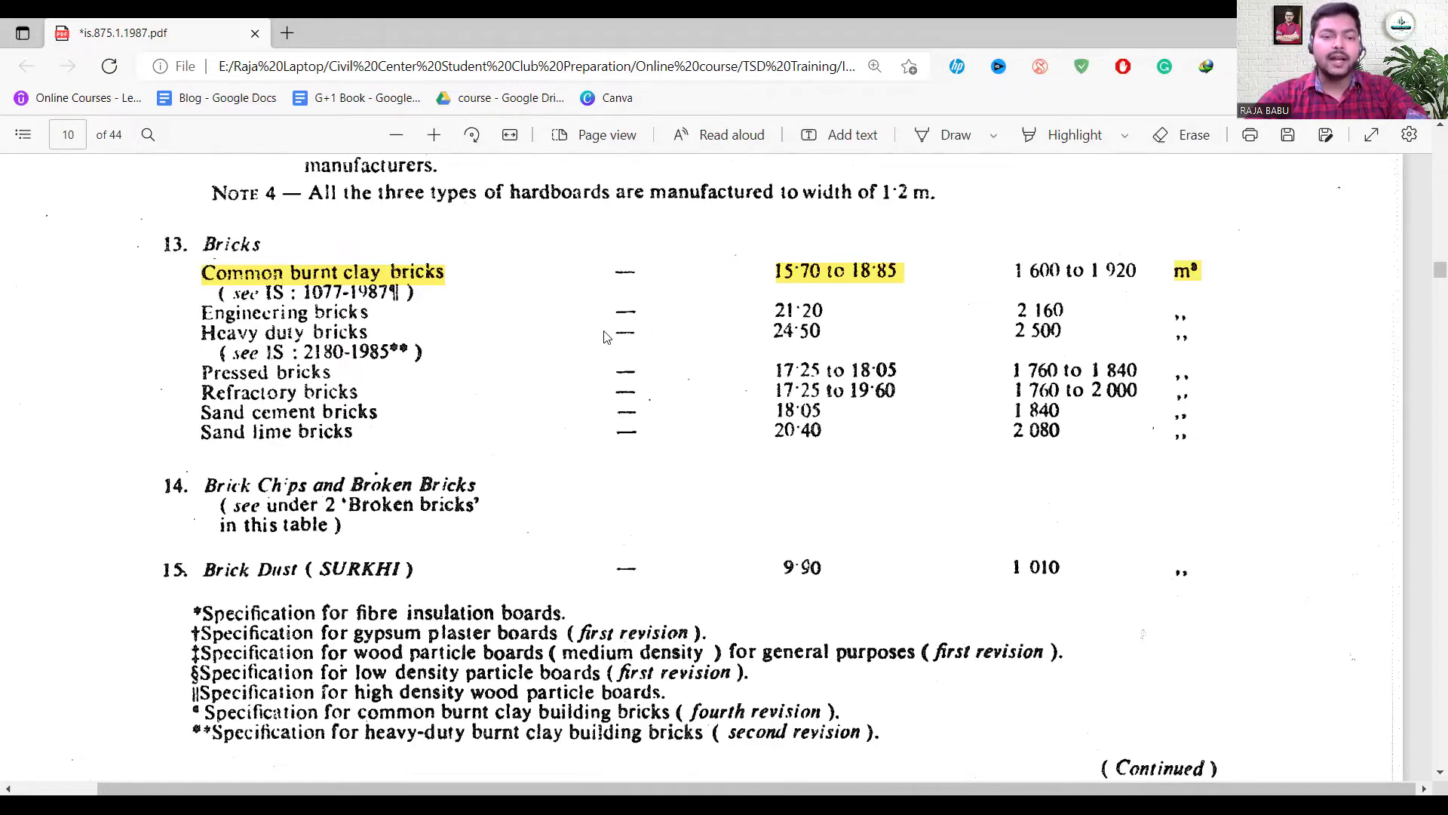
# - Look up the unit weight of cement mortar, item 24 of Table 1
pyautogui.scroll(-10, 605, 337)
pyautogui.scroll(-5, 585, 353)
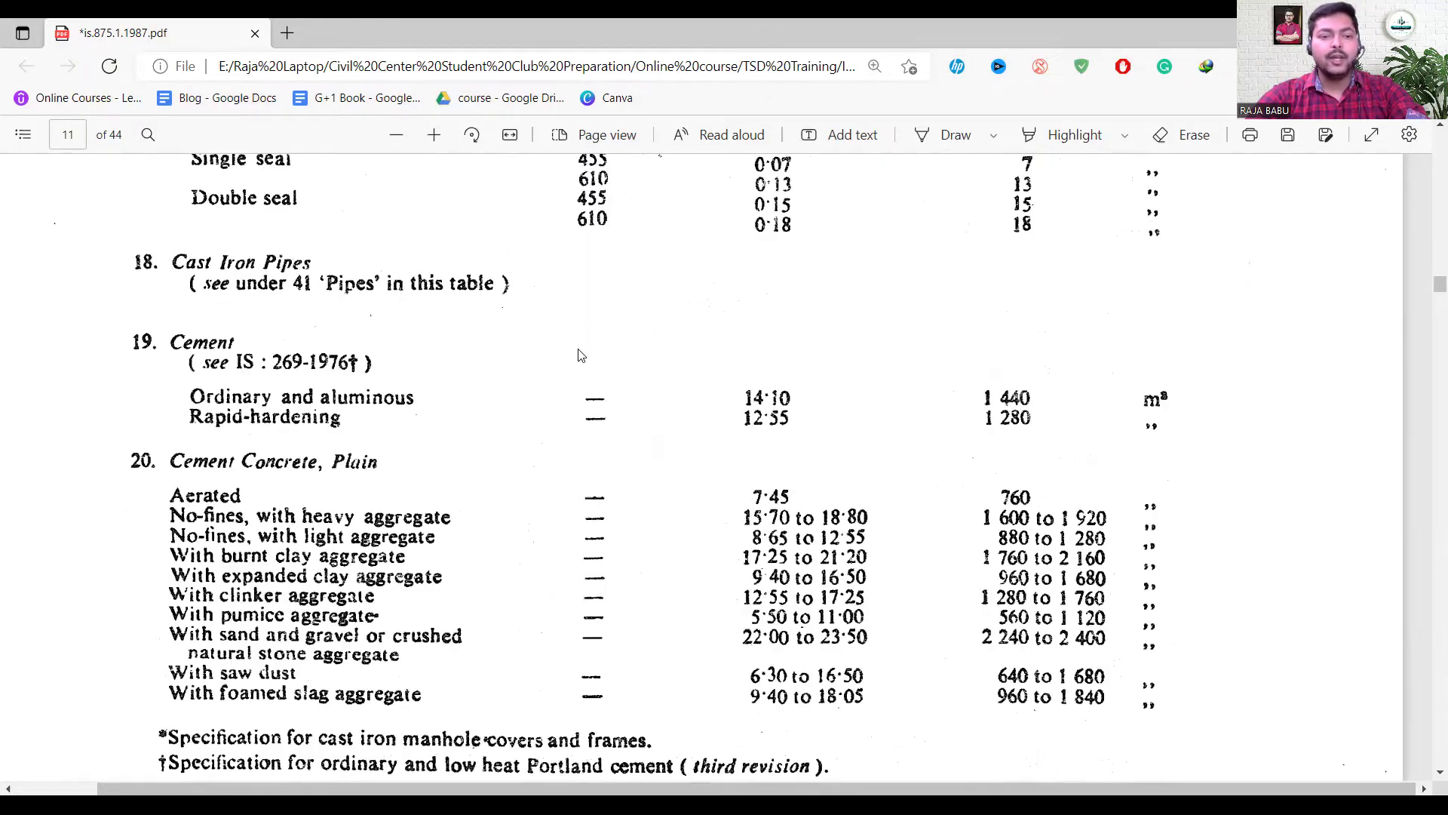
pyautogui.scroll(-8, 581, 356)
pyautogui.scroll(-3, 573, 361)
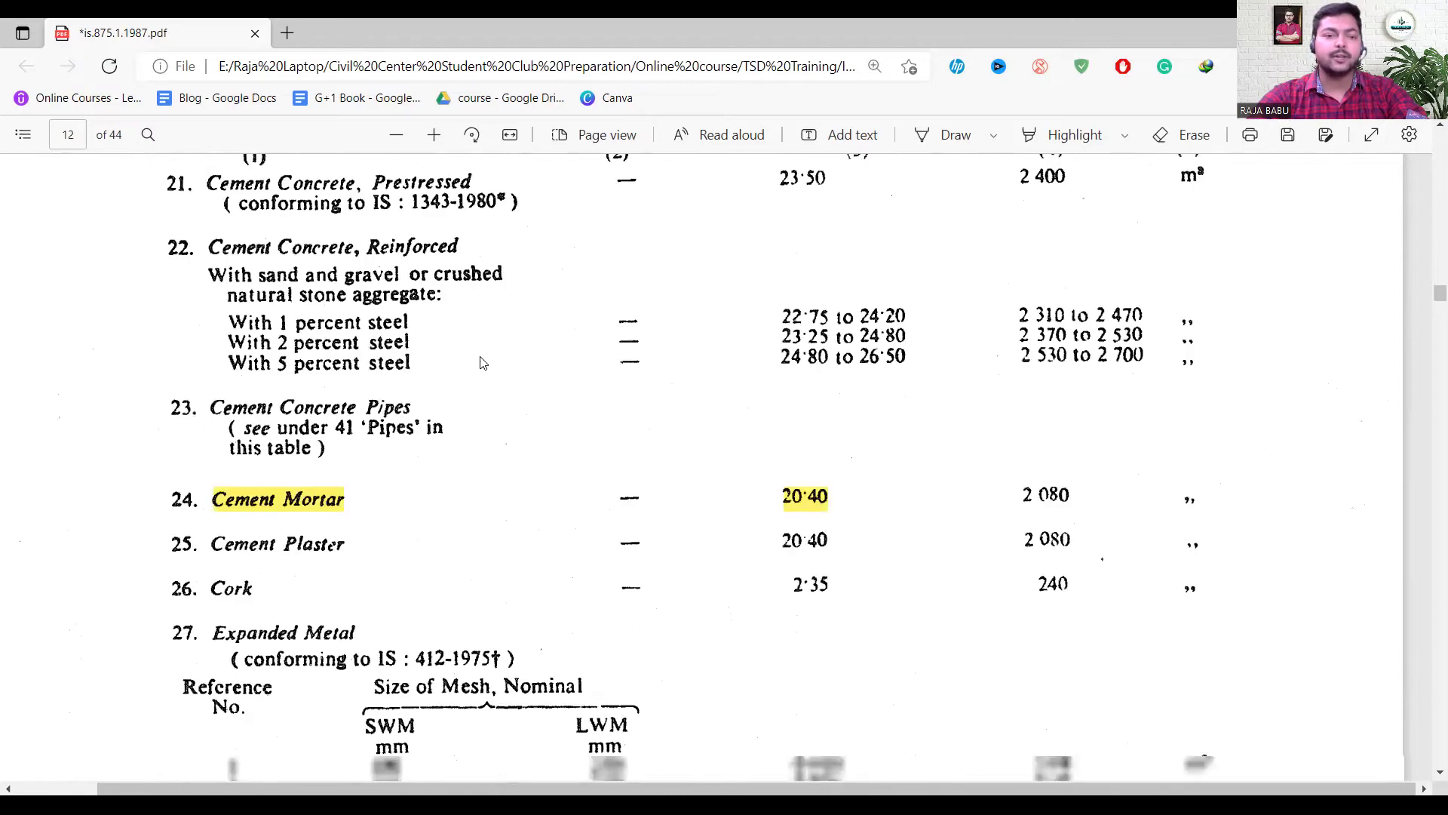
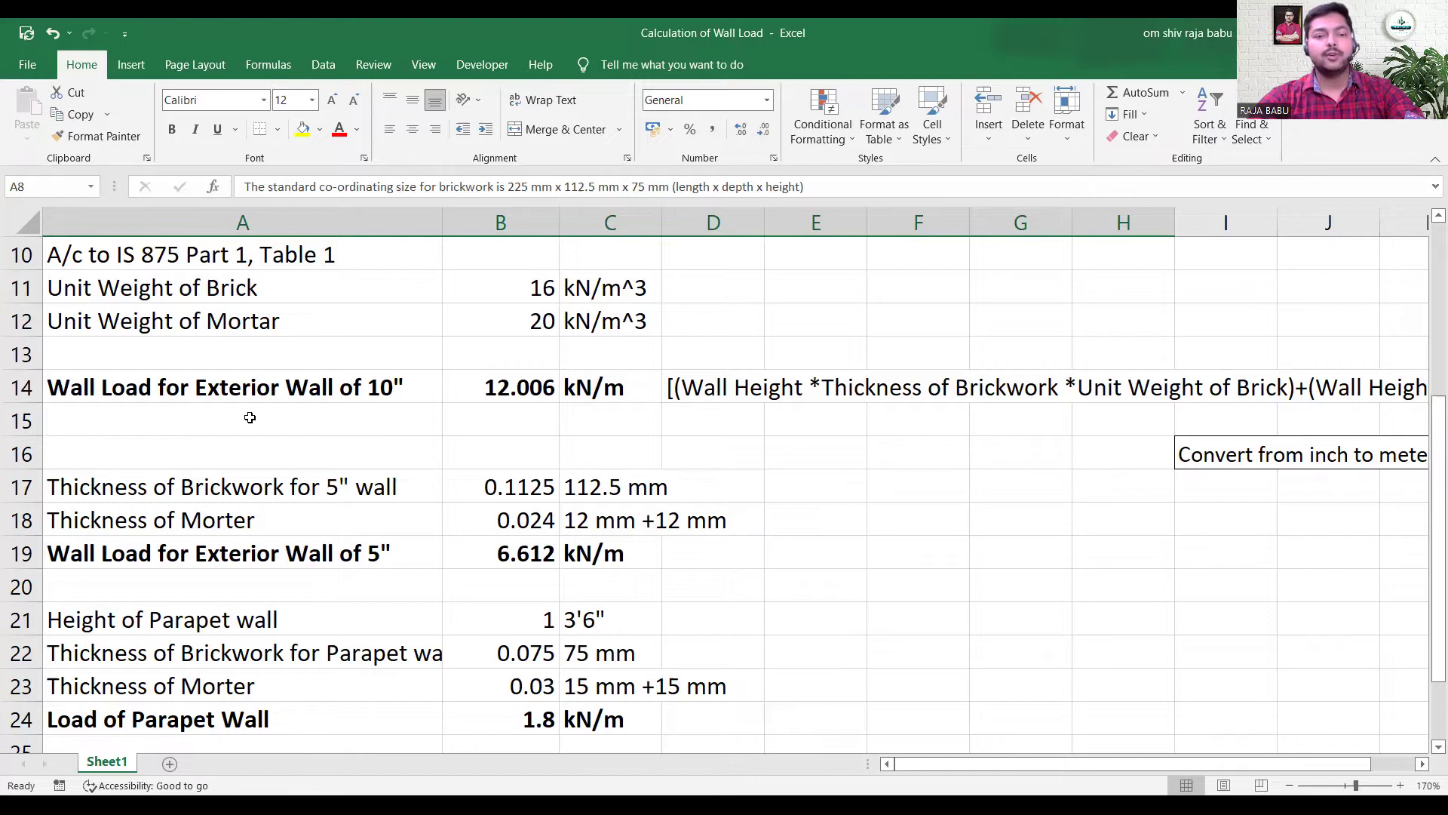
# - Back in the Excel wall load sheet, inspect the wall height formula in cell B5
pyautogui.scroll(1, 472, 488)
pyautogui.scroll(2, 474, 487)
pyautogui.scroll(-1, 528, 490)
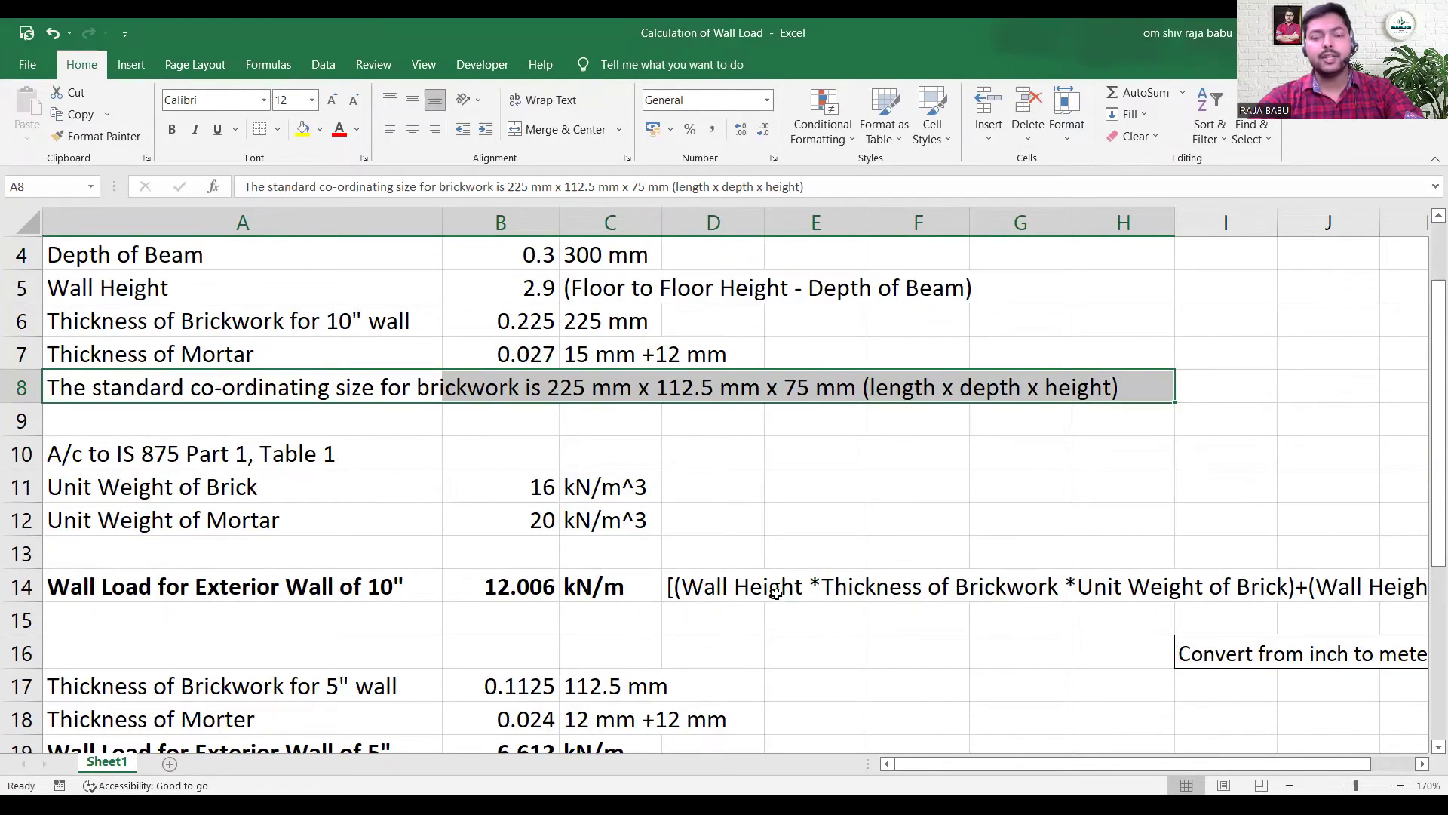
pyautogui.scroll(1, 430, 503)
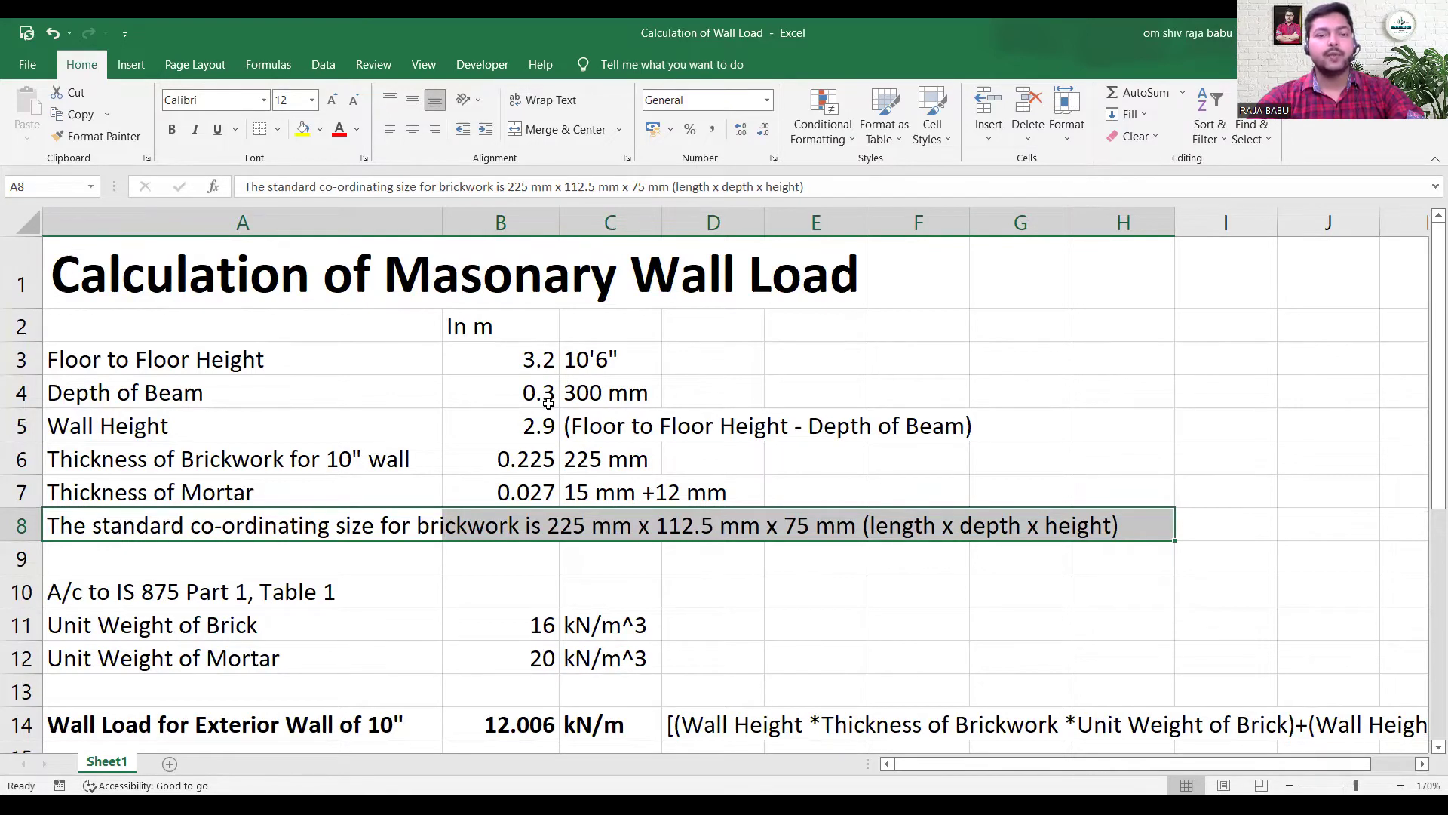
pyautogui.click(535, 427)
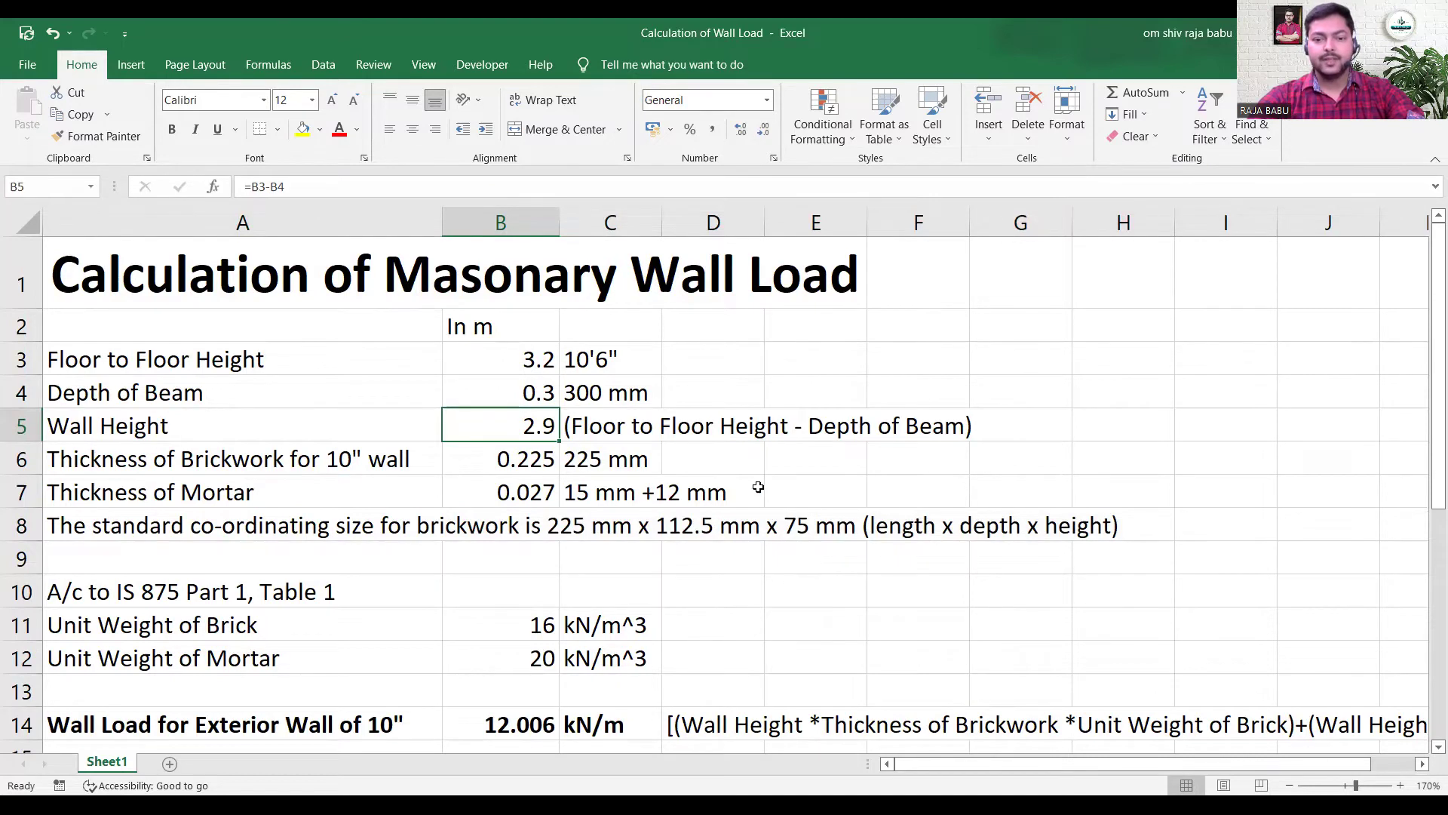
# - Examine the written formula in row 14 for the load of the 10" exterior wall
pyautogui.scroll(-1, 761, 513)
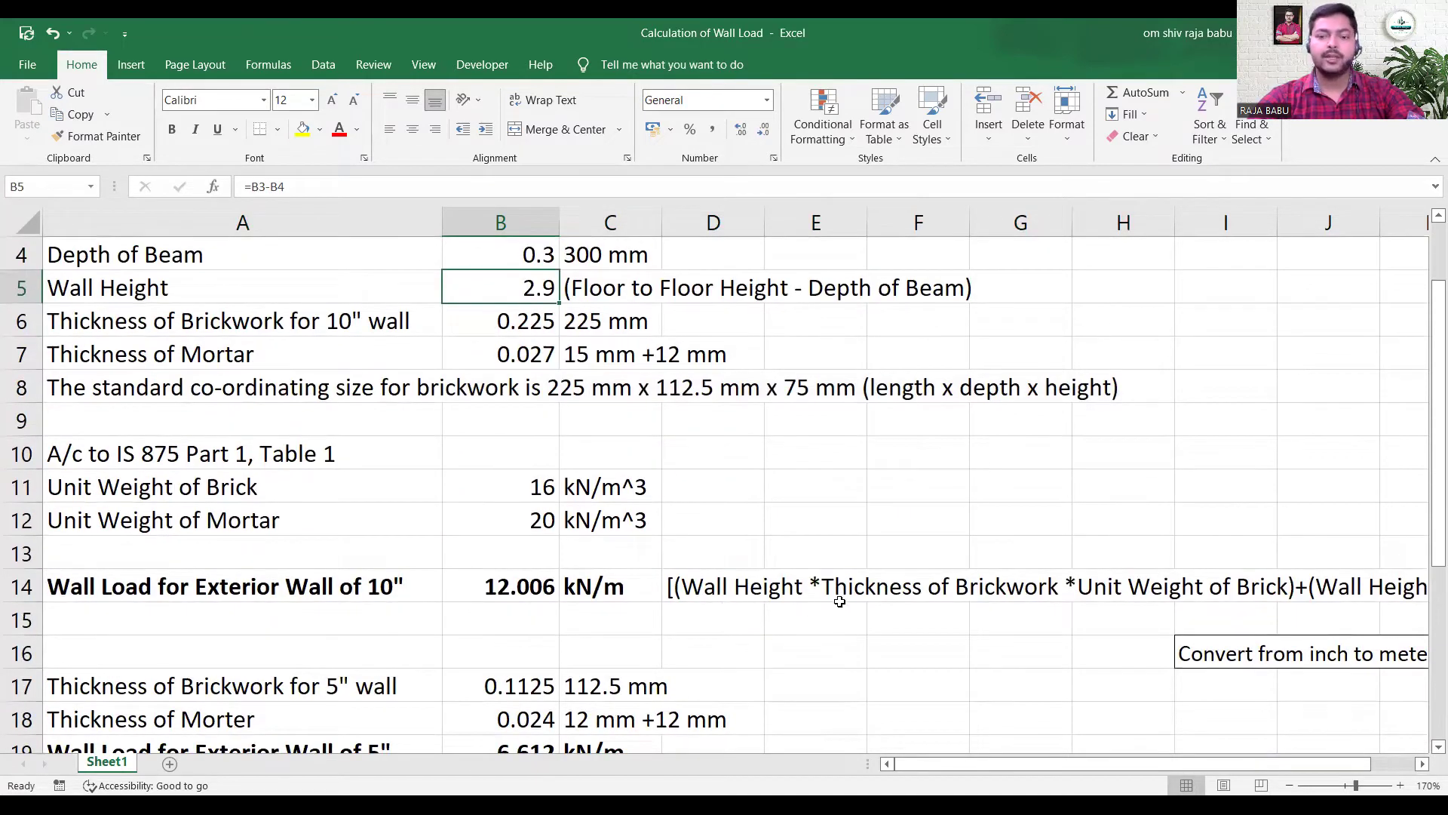
pyautogui.click(875, 520)
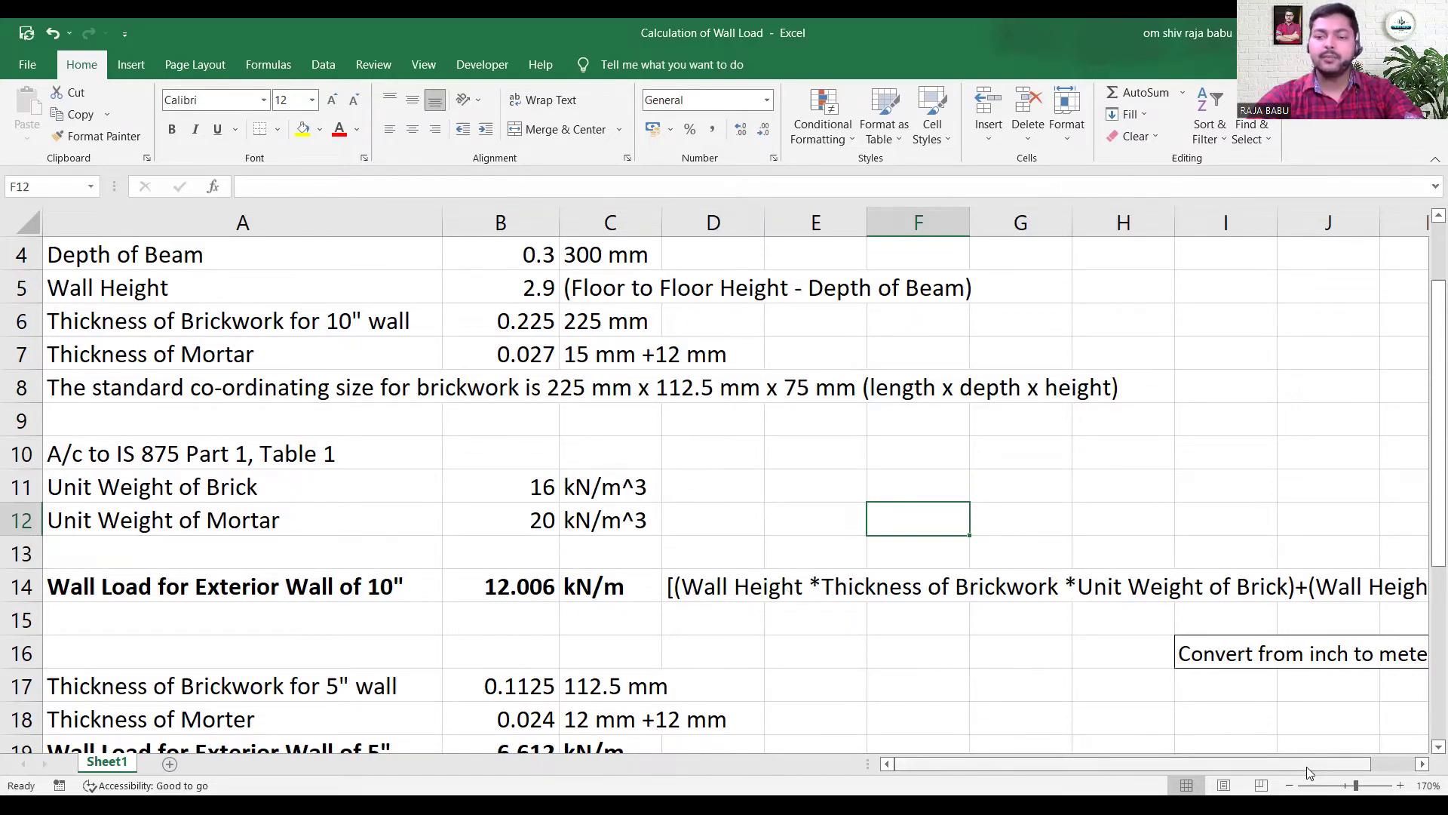
pyautogui.moveTo(1307, 766); pyautogui.dragTo(1346, 767)
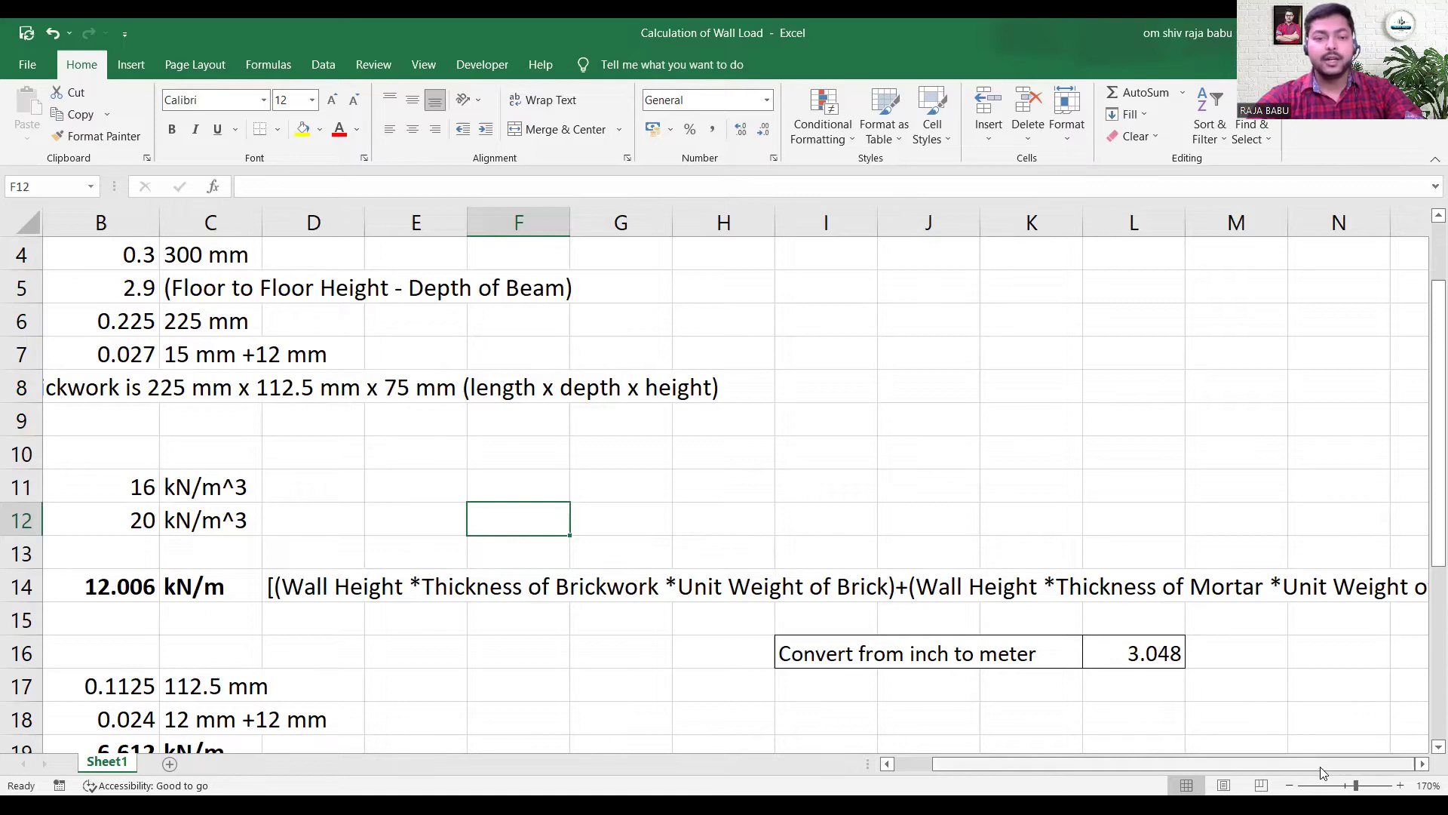
pyautogui.hscroll(-2, 1321, 766)
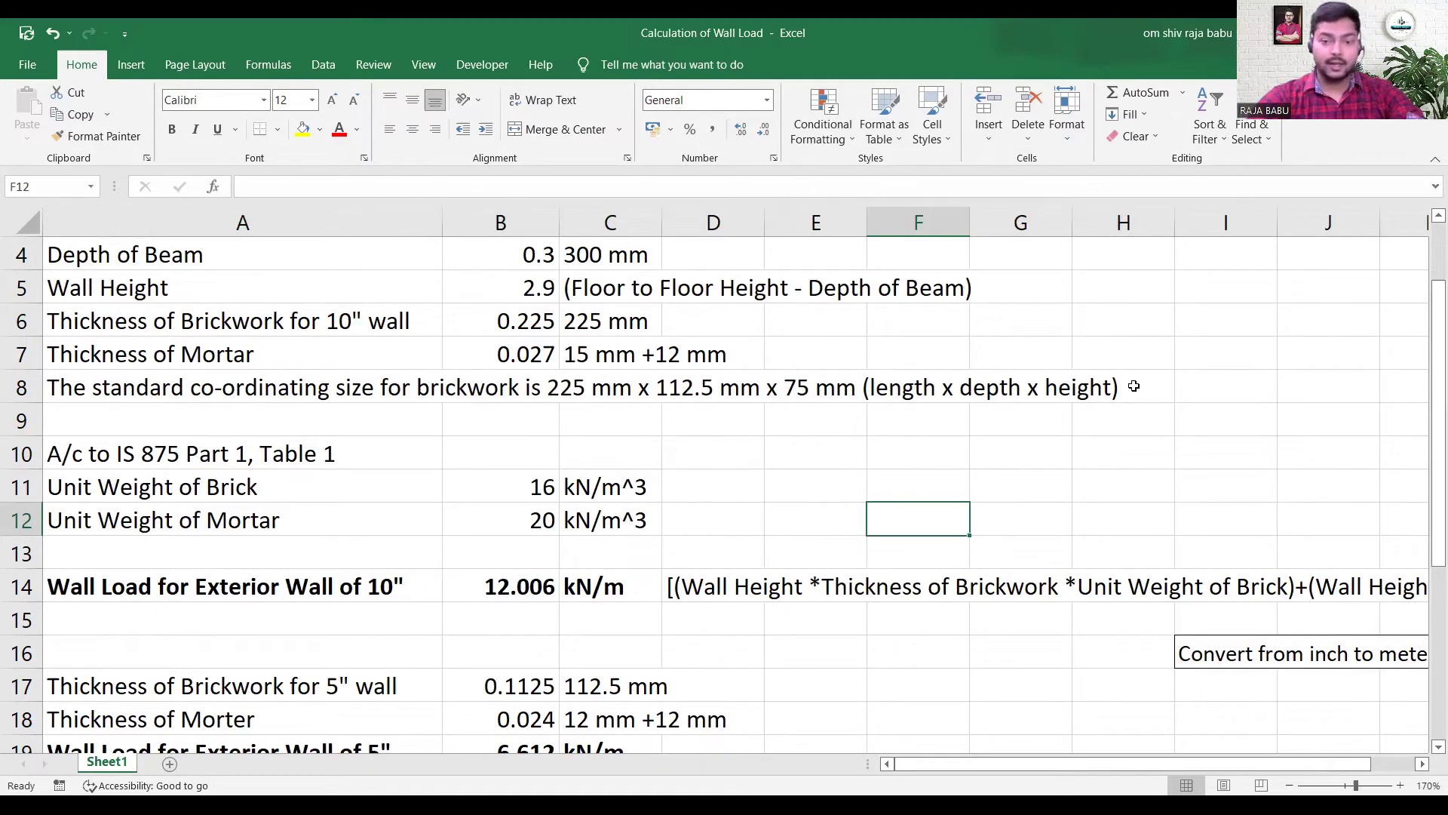